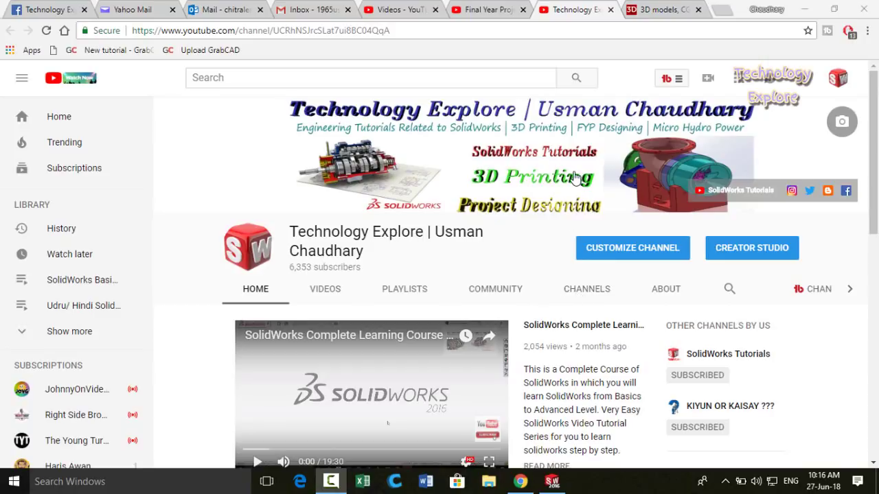
# Switch from the YouTube channel to the signed-in 3dexport.com '3D models' tab.
pyautogui.click(658, 12)
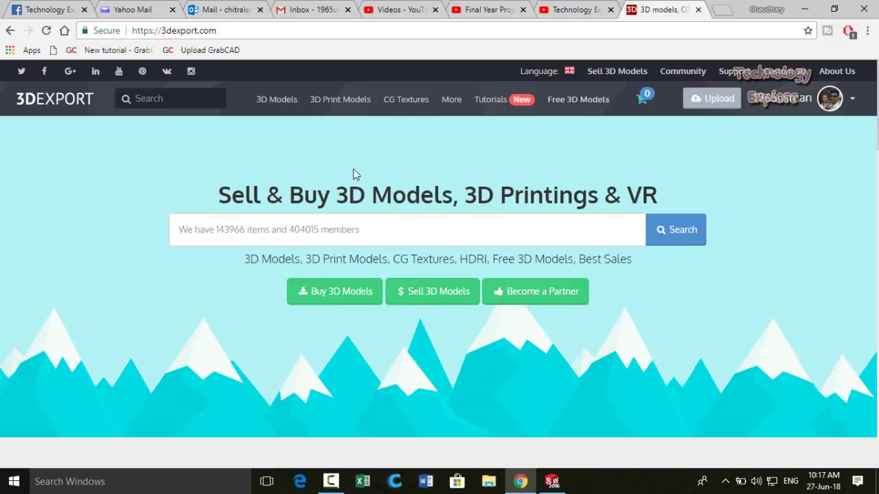
# Browse 3D Print Models > Science > Engineering on 3DExport.
pyautogui.moveTo(337, 105)
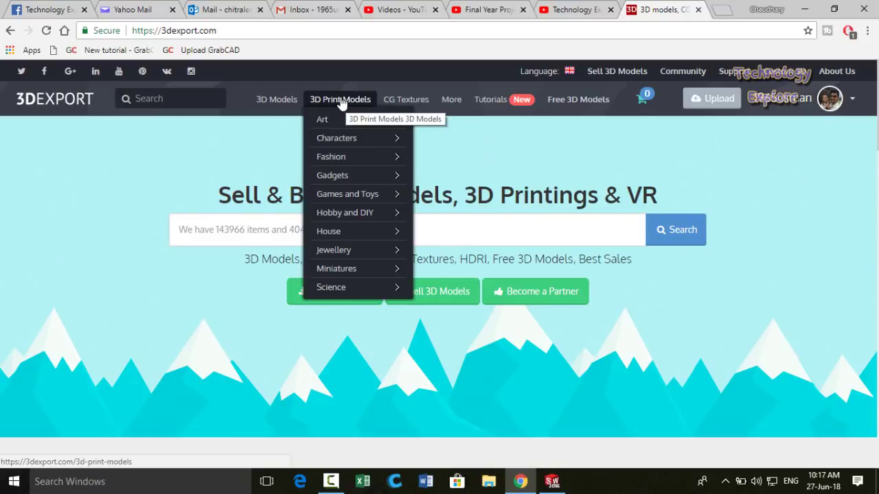
pyautogui.moveTo(336, 165)
pyautogui.moveTo(345, 251)
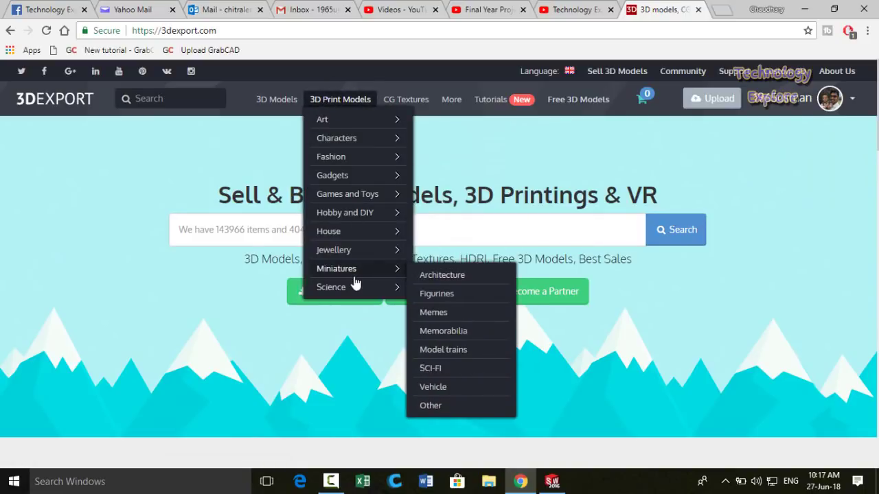
pyautogui.moveTo(359, 288)
pyautogui.click(442, 334)
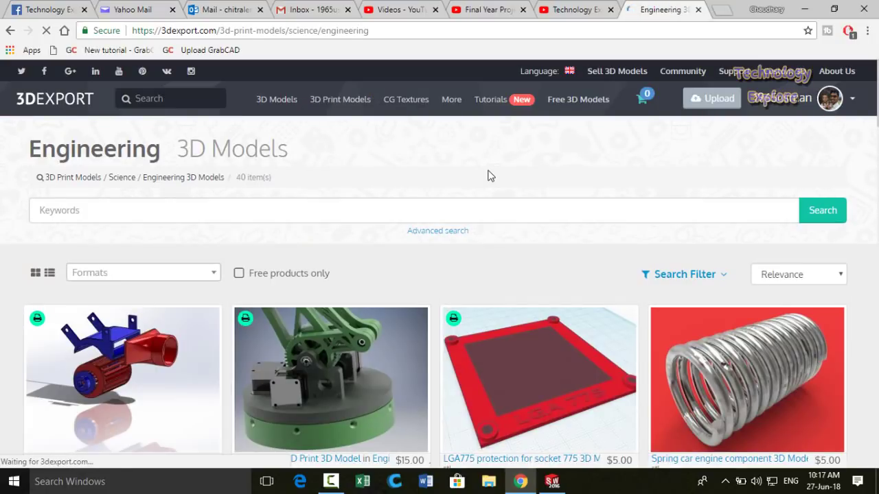
# Scroll through the 40 Engineering print model thumbnails, then back up.
pyautogui.scroll(-1, 484, 176)
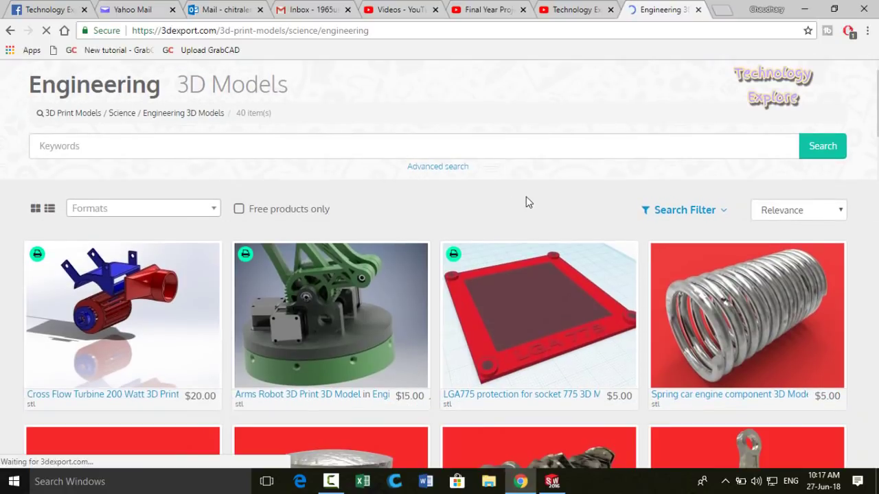
pyautogui.scroll(-1, 525, 202)
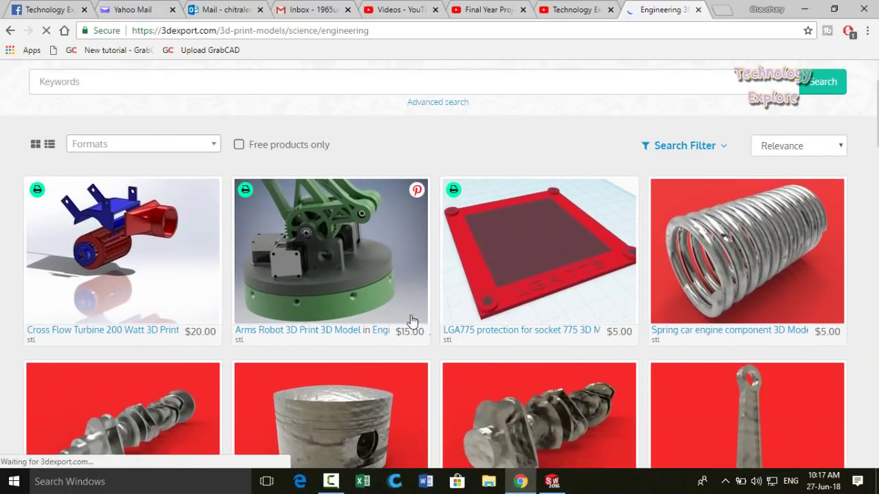
pyautogui.scroll(-2, 423, 314)
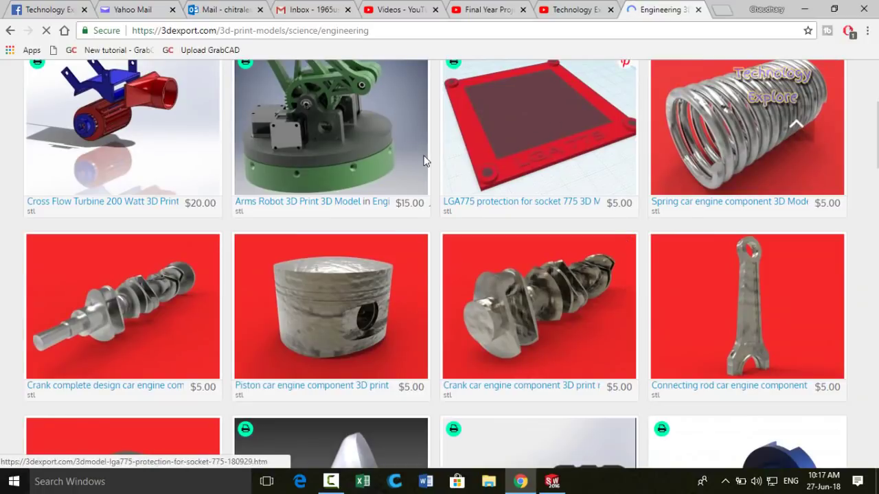
pyautogui.scroll(-2, 432, 165)
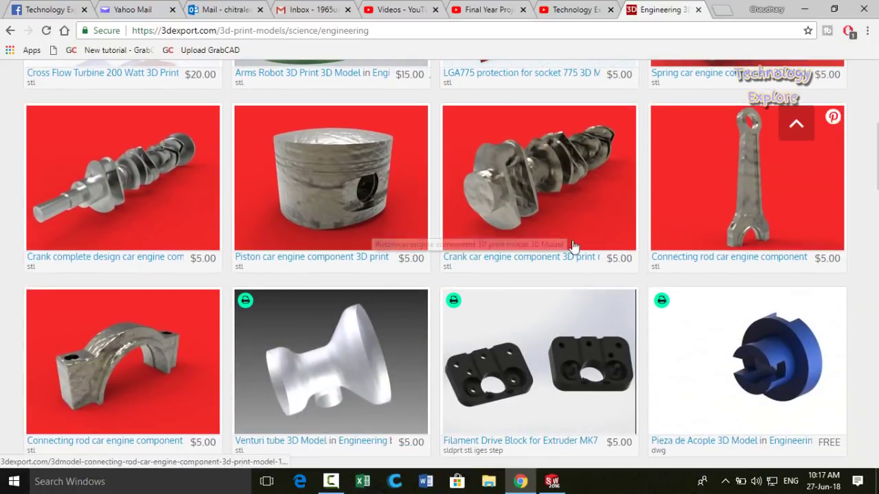
pyautogui.scroll(-2, 571, 257)
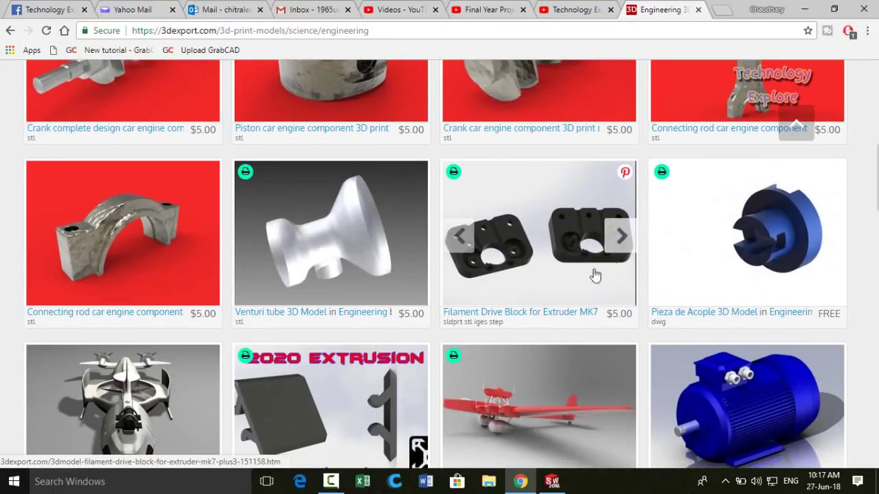
pyautogui.scroll(-4, 584, 261)
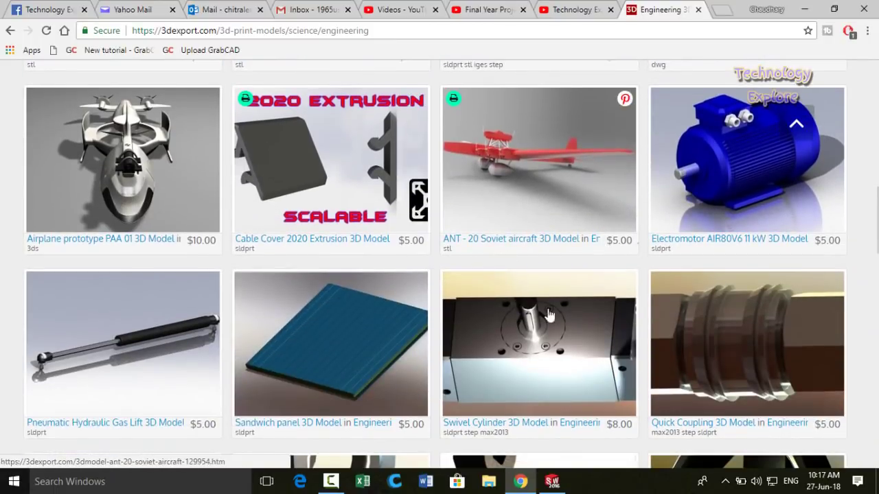
pyautogui.scroll(12, 570, 336)
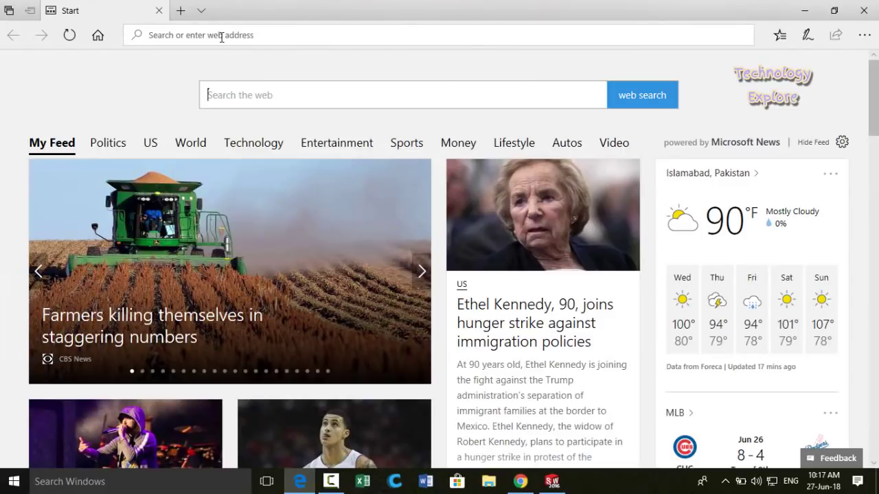
# Load the seller's shop profile link in Edge and review its single $20 turbine model.
pyautogui.rightClick(221, 38)
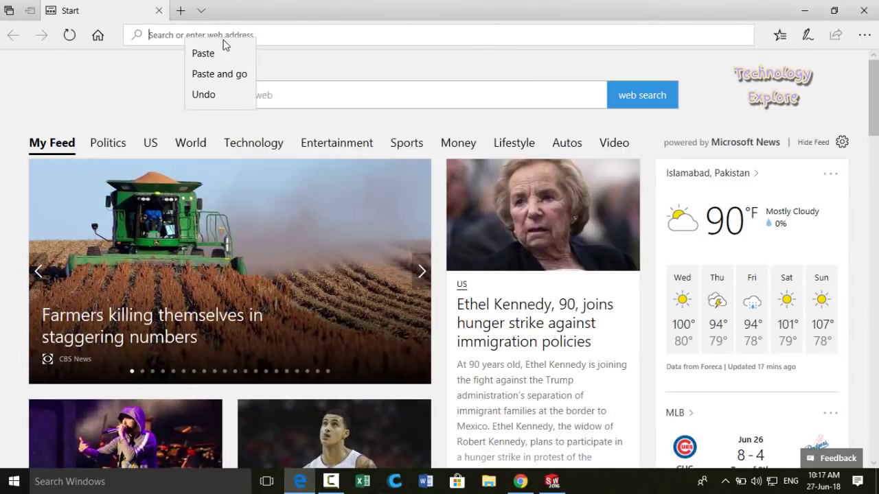
pyautogui.click(208, 75)
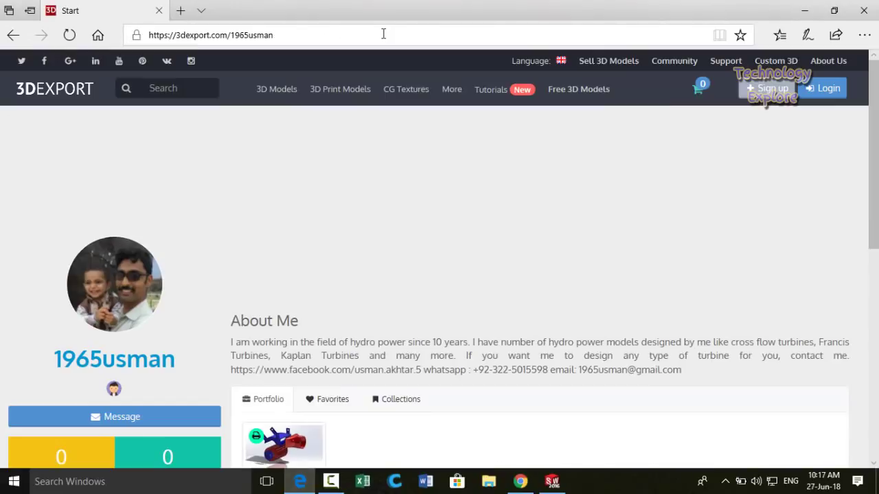
pyautogui.scroll(-2, 373, 230)
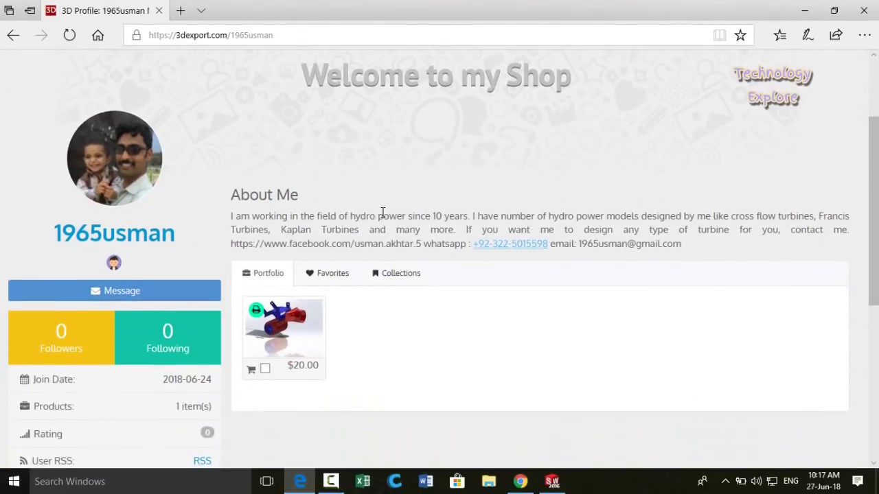
pyautogui.scroll(2, 546, 208)
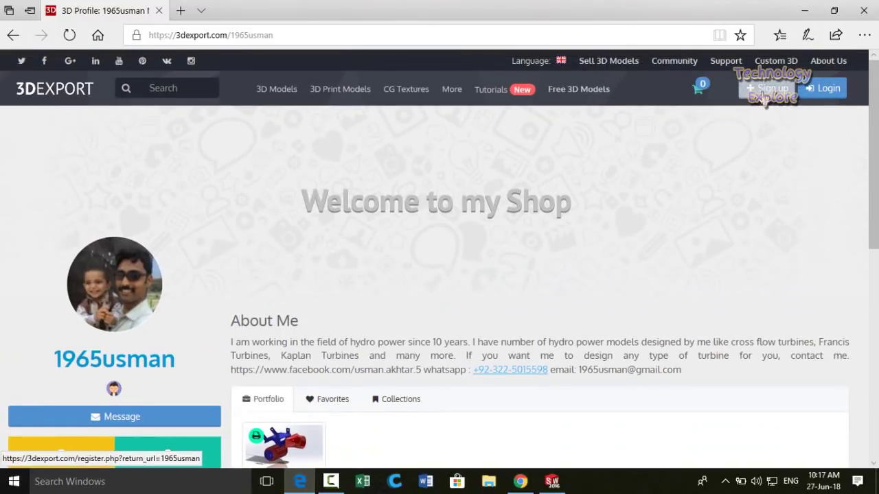
# View the 3DExport sign-up form, then return to the signed-in Chrome session.
pyautogui.click(763, 96)
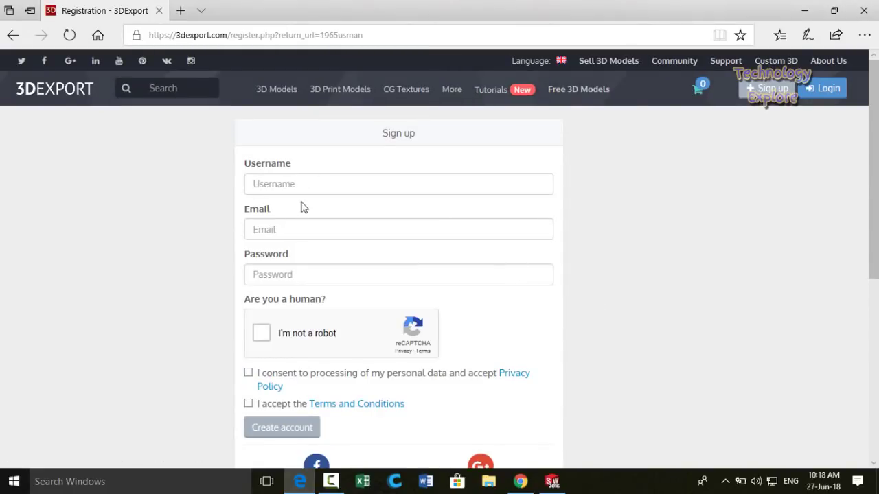
pyautogui.scroll(-2, 265, 328)
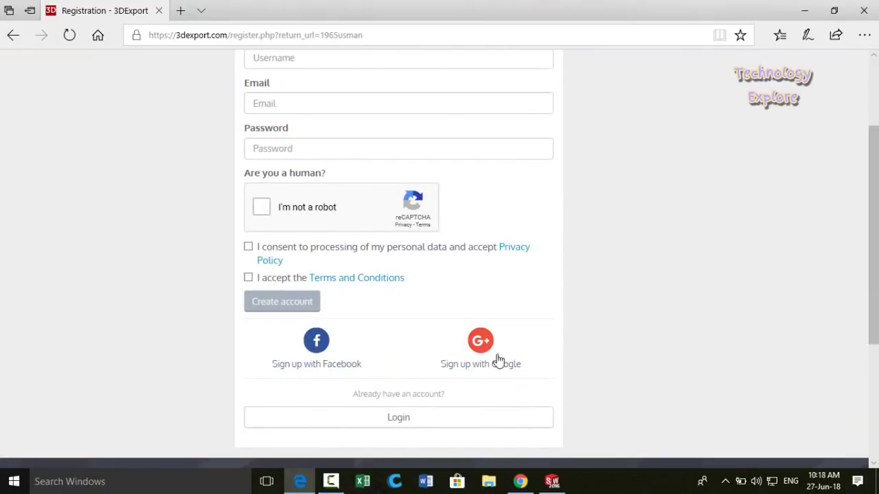
pyautogui.scroll(2, 609, 380)
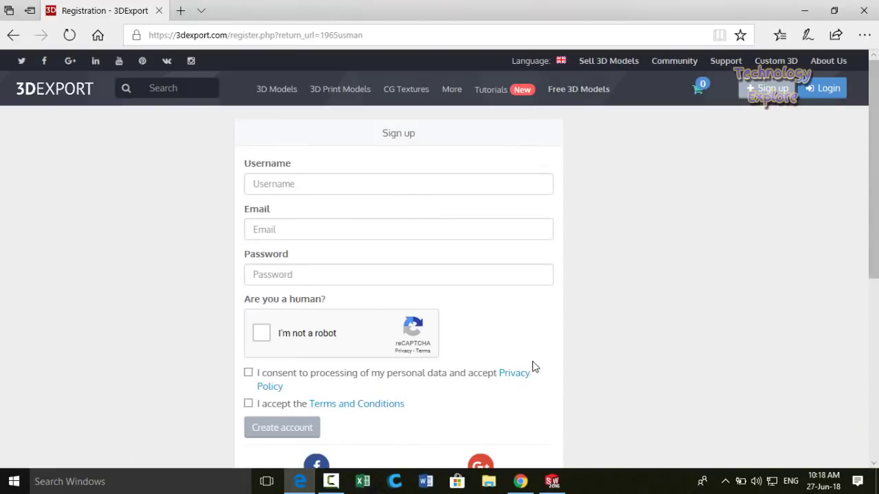
pyautogui.click(520, 482)
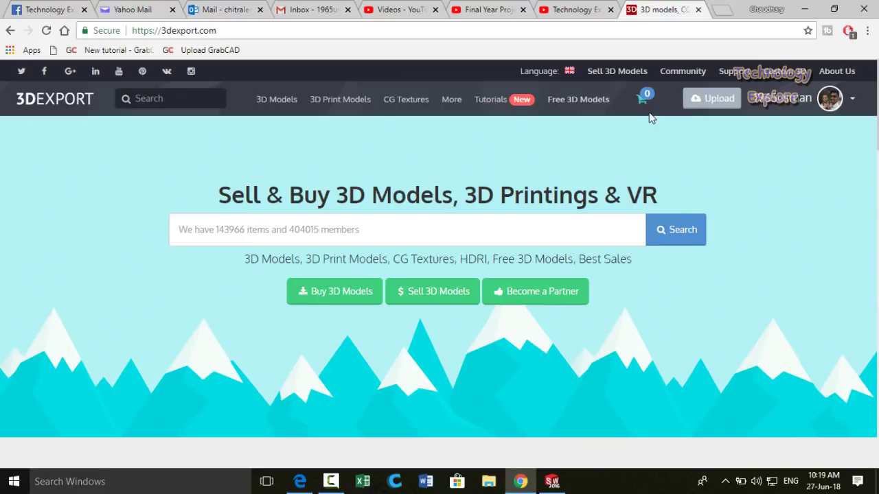
# Open 3DExport's Submit Item upload page, then bring up the turbine assembly in SOLIDWORKS.
pyautogui.click(716, 100)
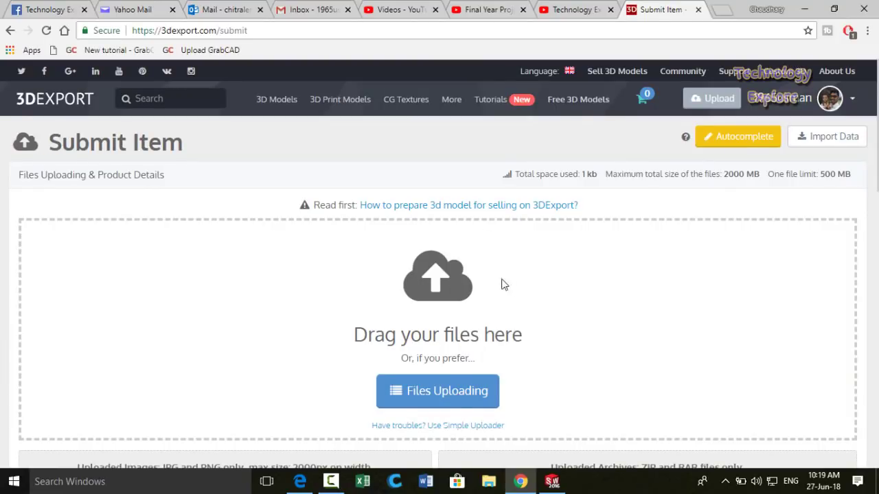
pyautogui.click(552, 482)
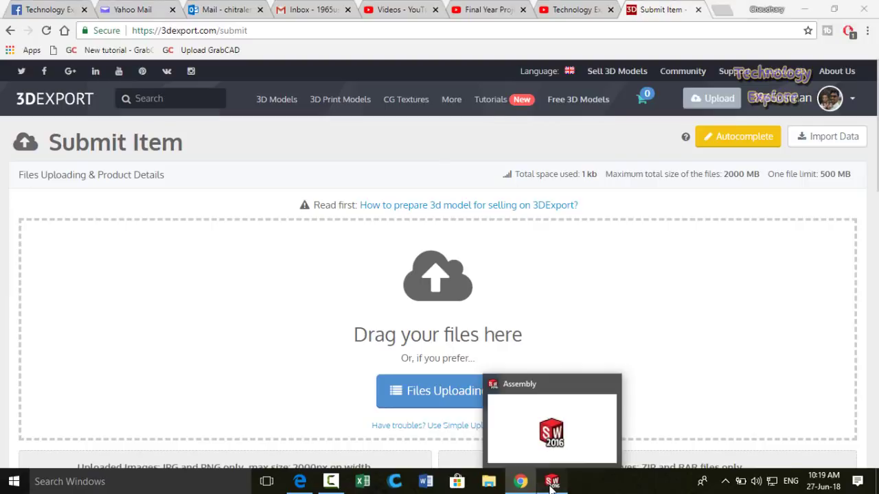
# Zoom and orbit the Kaplan turbine assembly to inspect the red flange and teal cylinder opening.
pyautogui.scroll(5, 442, 355)
pyautogui.moveTo(447, 359); pyautogui.dragTo(527, 334, button='middle')
pyautogui.scroll(-5, 554, 261)
pyautogui.scroll(4, 536, 339)
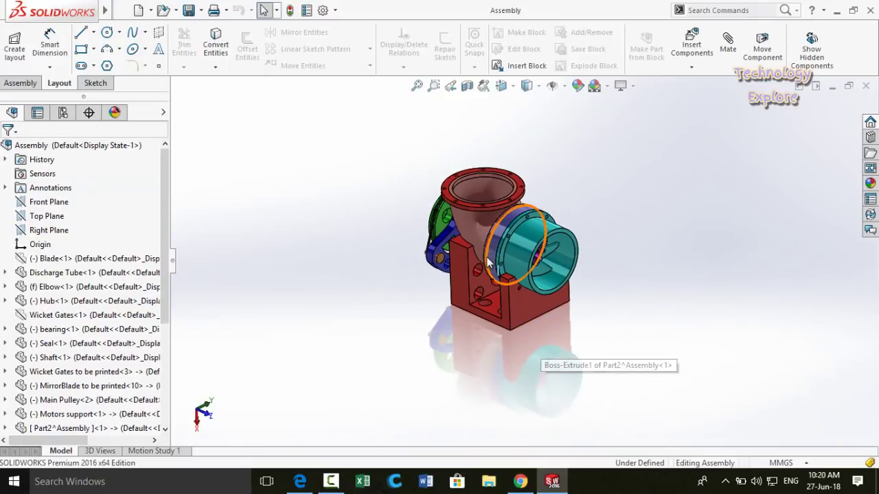
pyautogui.scroll(-4, 484, 264)
pyautogui.moveTo(485, 265); pyautogui.dragTo(474, 288, button='middle')
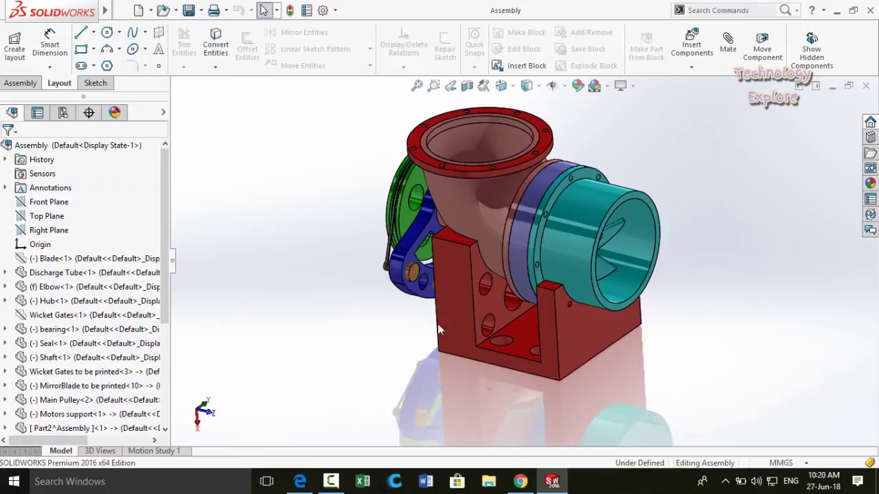
pyautogui.click(838, 10)
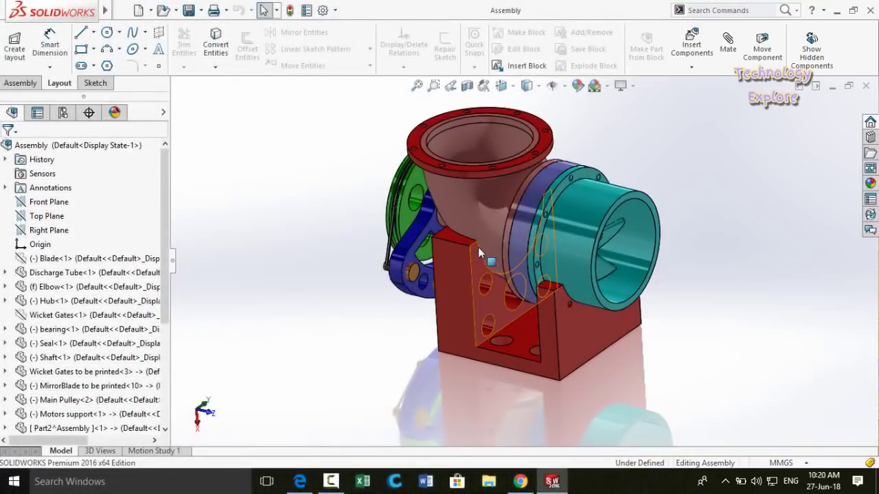
pyautogui.moveTo(412, 227); pyautogui.dragTo(349, 225, button='middle')
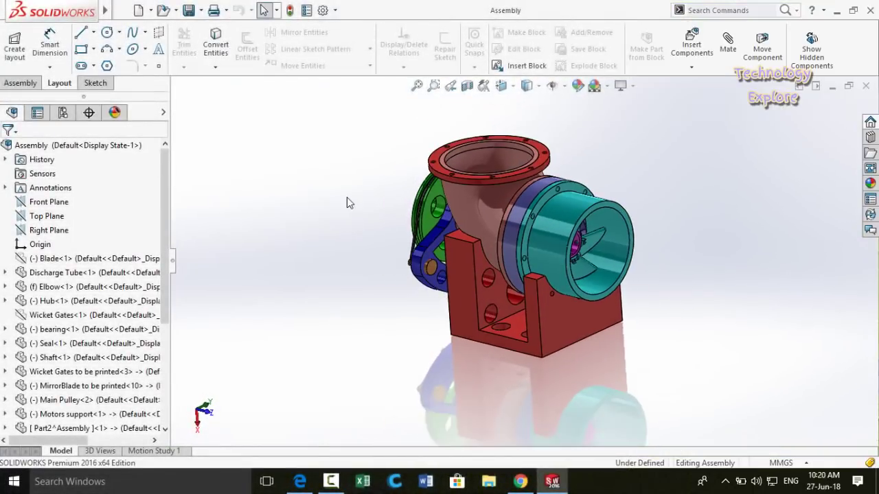
# Start a Save As of the assembly into the Desktop\Kaplan_STL_ZIP folder.
pyautogui.click(121, 11)
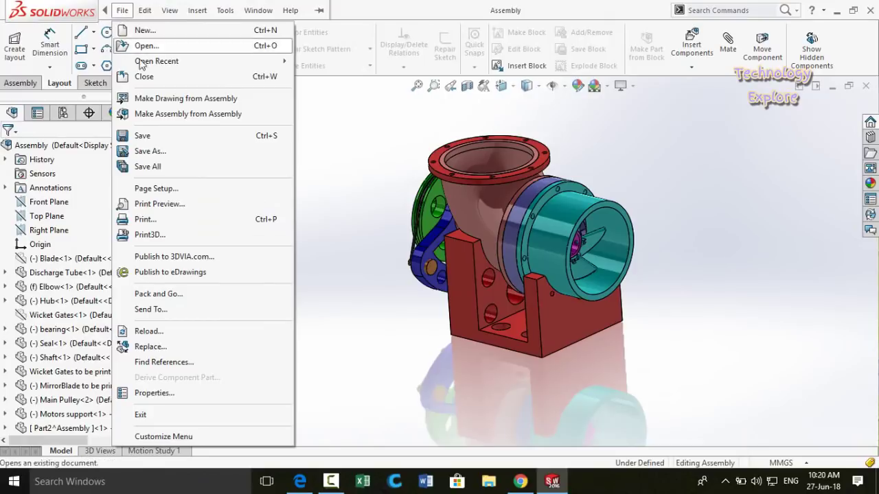
pyautogui.click(150, 151)
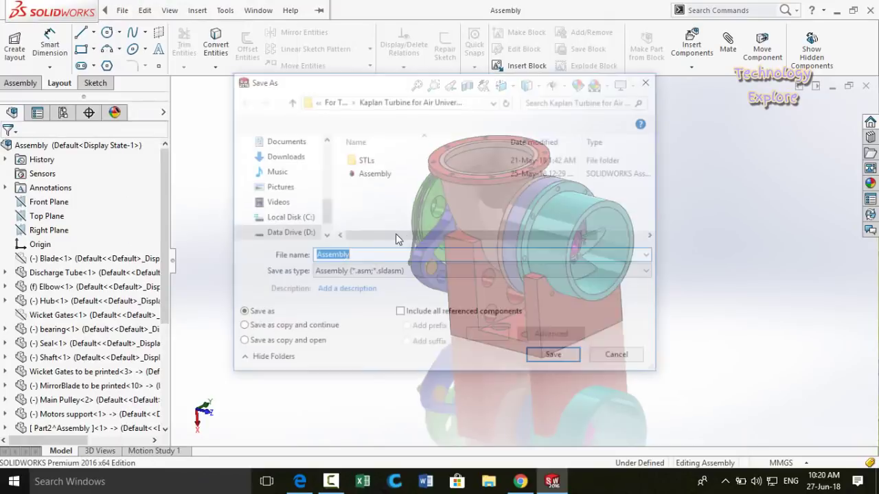
pyautogui.scroll(2, 289, 206)
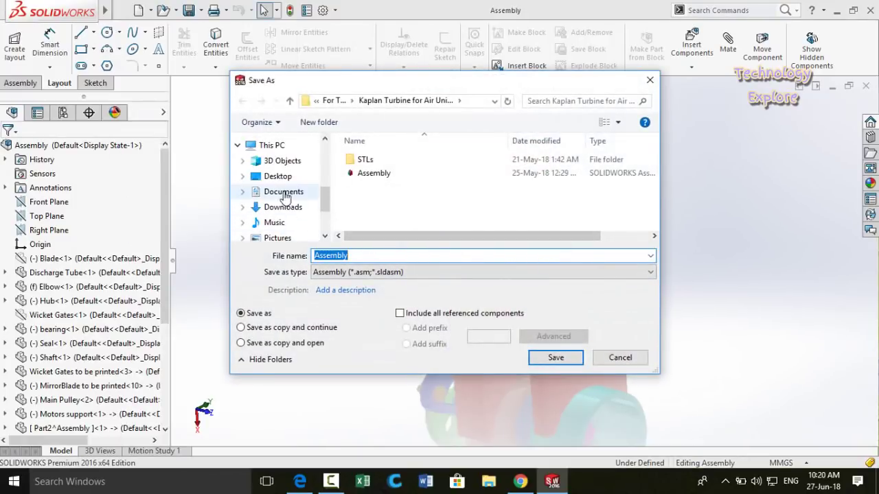
pyautogui.click(277, 176)
pyautogui.scroll(-3, 504, 198)
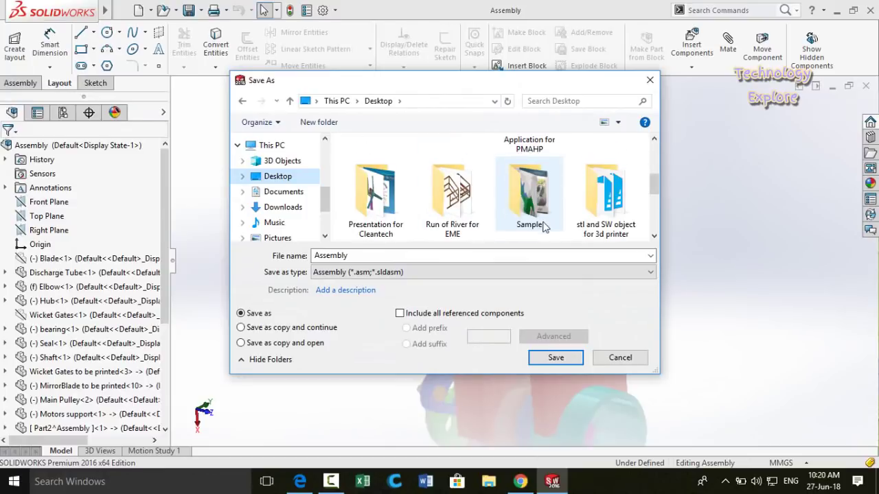
pyautogui.scroll(-3, 542, 227)
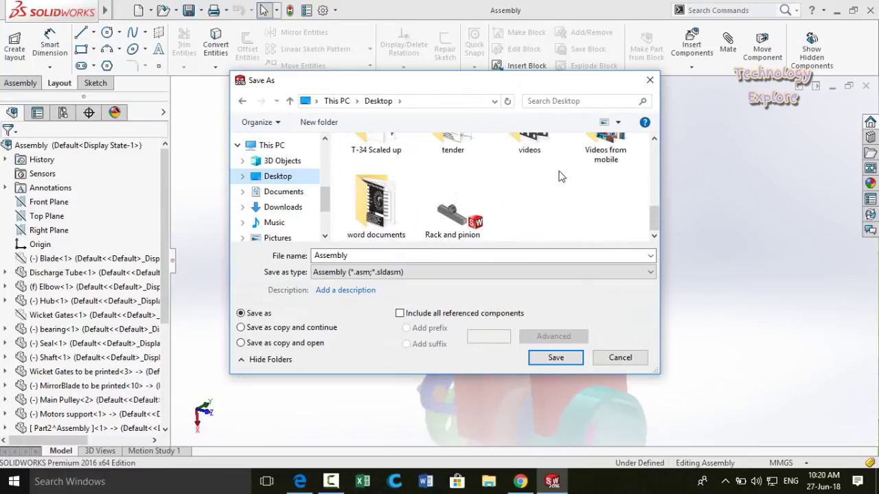
pyautogui.scroll(3, 563, 177)
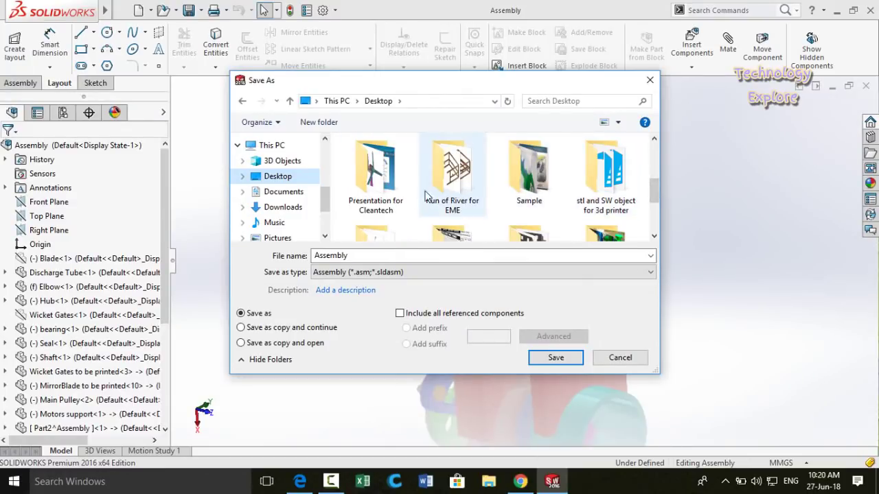
pyautogui.click(477, 189)
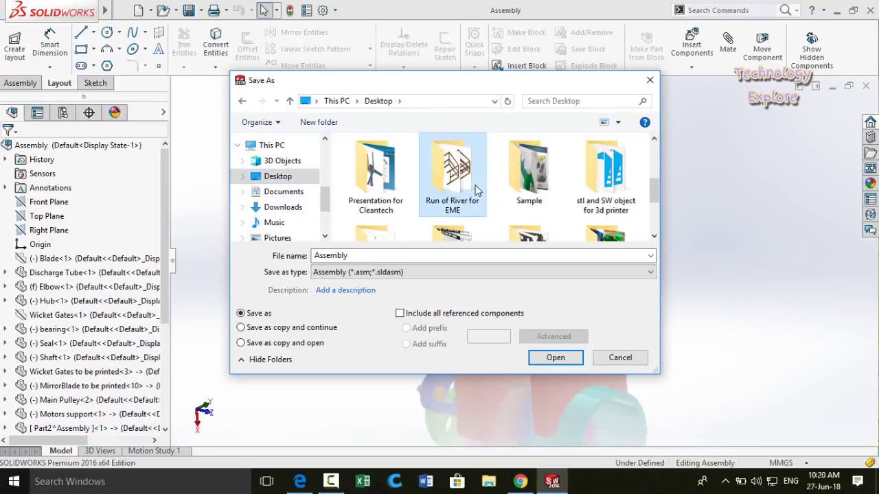
pyautogui.scroll(2, 513, 171)
pyautogui.doubleClick(513, 171)
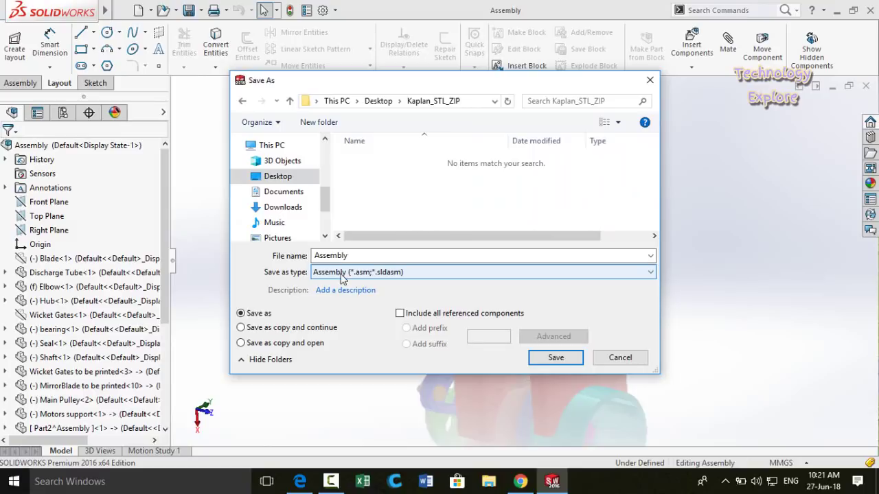
# Export as binary STL files named 'Kaplan Turbine Part', confirming the save.
pyautogui.click(348, 274)
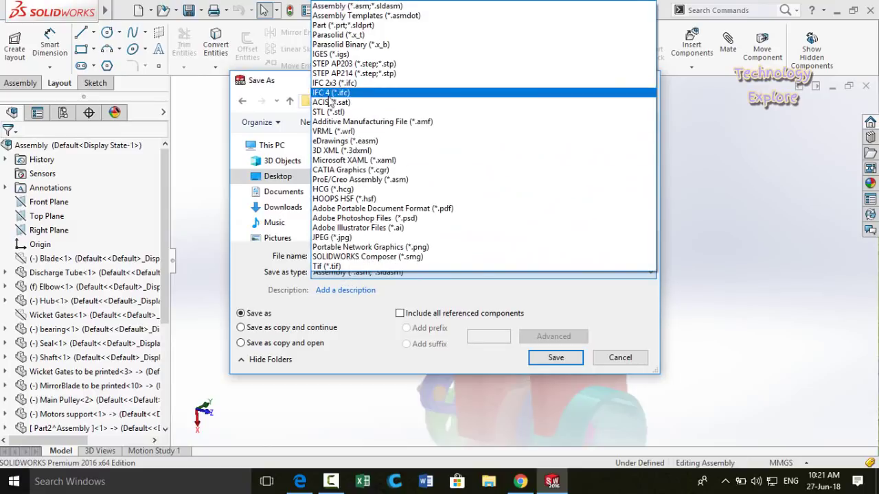
pyautogui.click(391, 117)
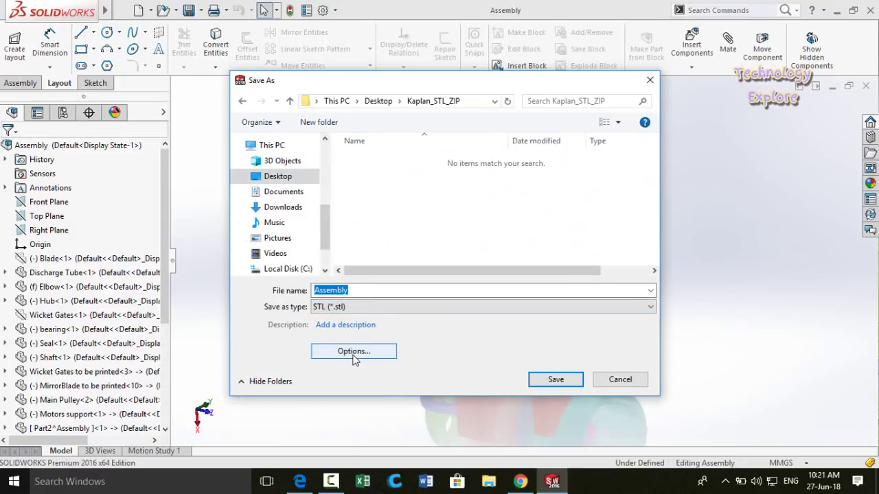
pyautogui.click(353, 352)
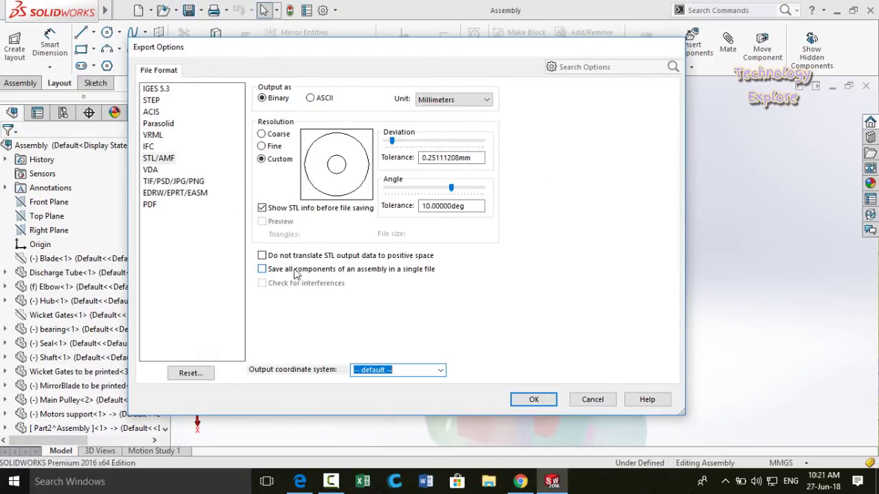
pyautogui.click(533, 399)
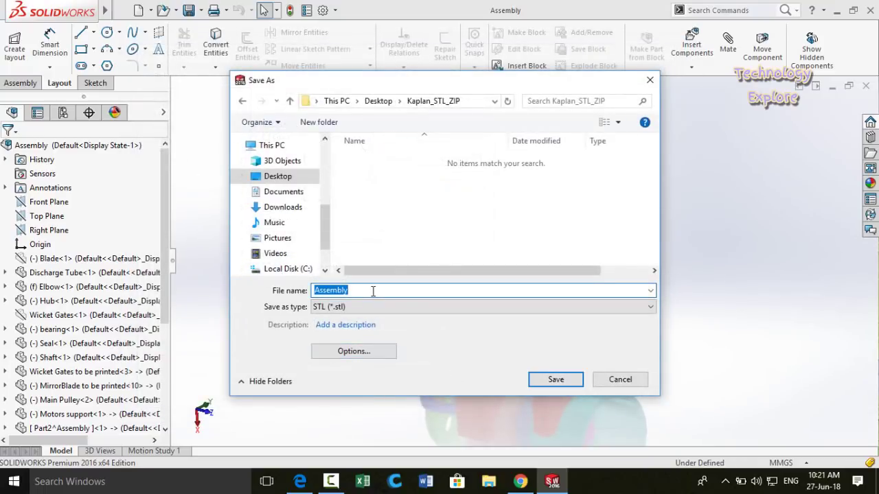
pyautogui.write('Kaplan Turbine Part')
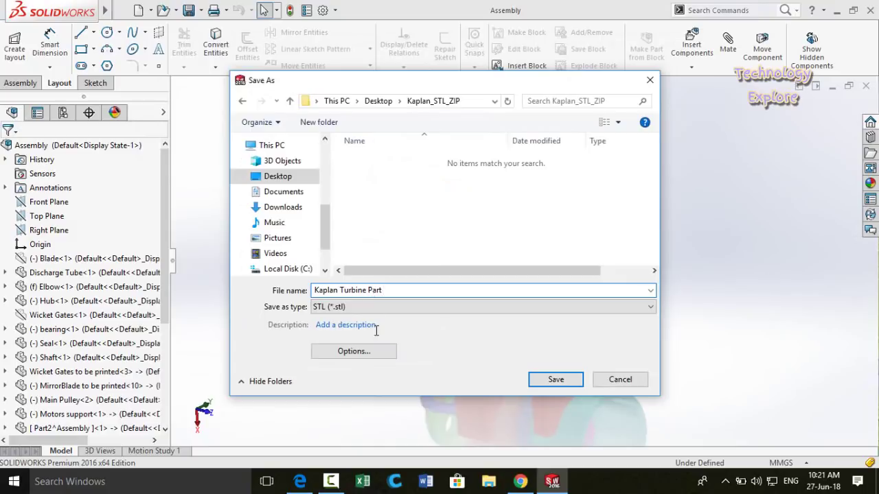
pyautogui.click(542, 381)
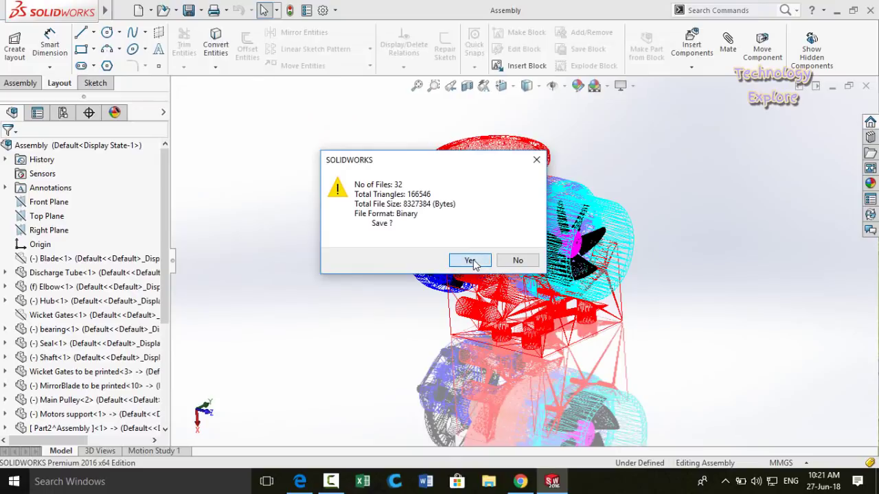
pyautogui.click(470, 261)
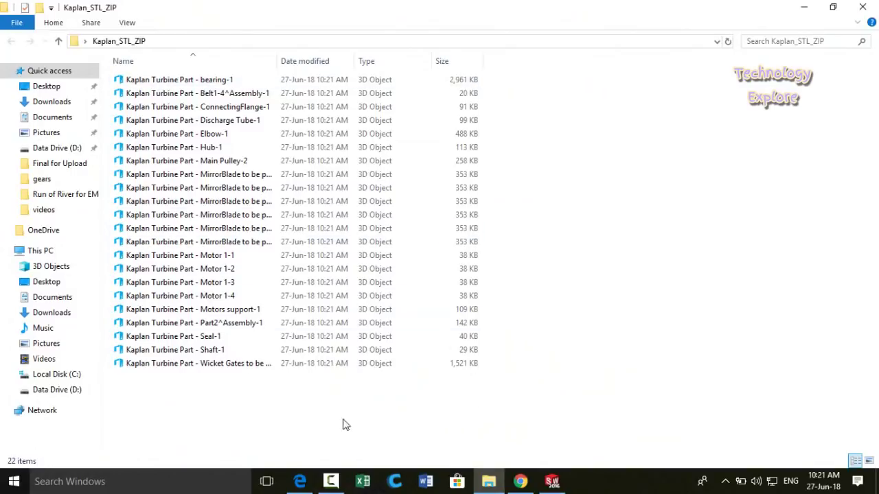
pyautogui.click(552, 481)
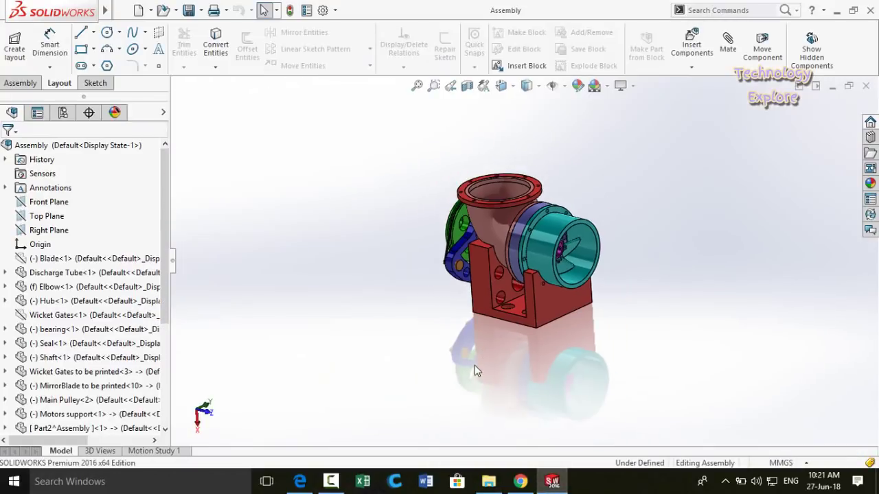
# Orbit and zoom the shaded turbine to a larger three-quarter view showing inlet and inner blades.
pyautogui.moveTo(466, 294); pyautogui.dragTo(547, 313, button='middle')
pyautogui.scroll(-3, 543, 302)
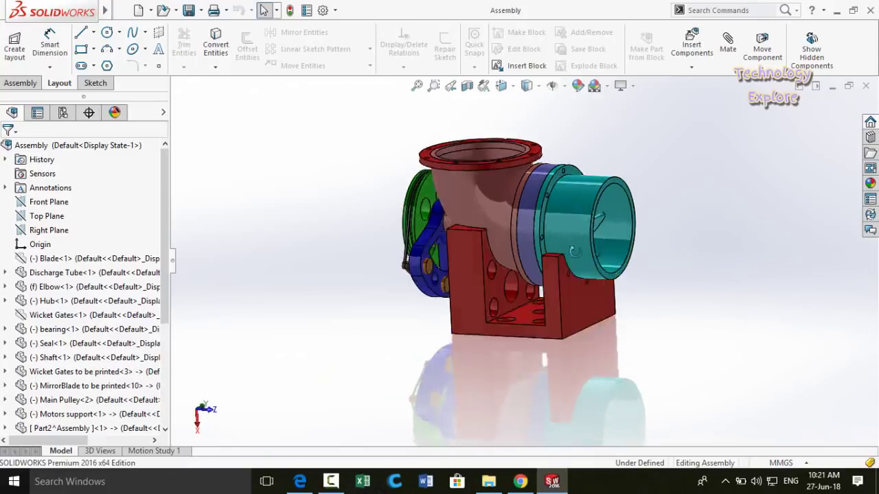
pyautogui.moveTo(574, 239); pyautogui.dragTo(549, 300, button='middle')
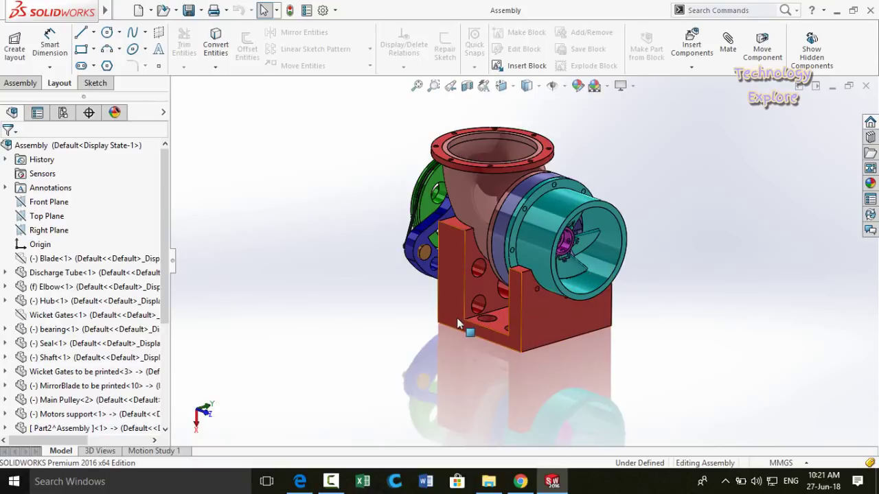
pyautogui.moveTo(403, 310)
pyautogui.mouseDown(button='middle')
pyautogui.moveTo(394, 293)
pyautogui.moveTo(402, 312)
pyautogui.mouseUp(button='middle')
pyautogui.scroll(-2, 672, 289)
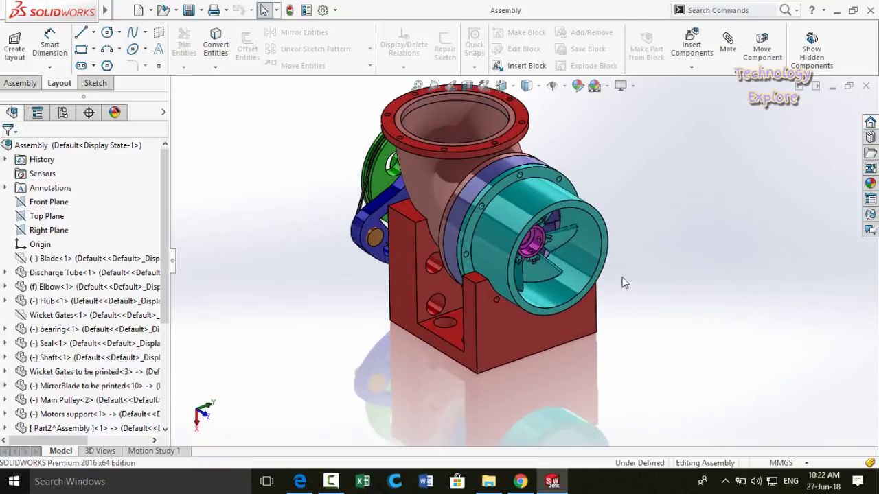
pyautogui.moveTo(540, 256); pyautogui.dragTo(533, 282, button='middle')
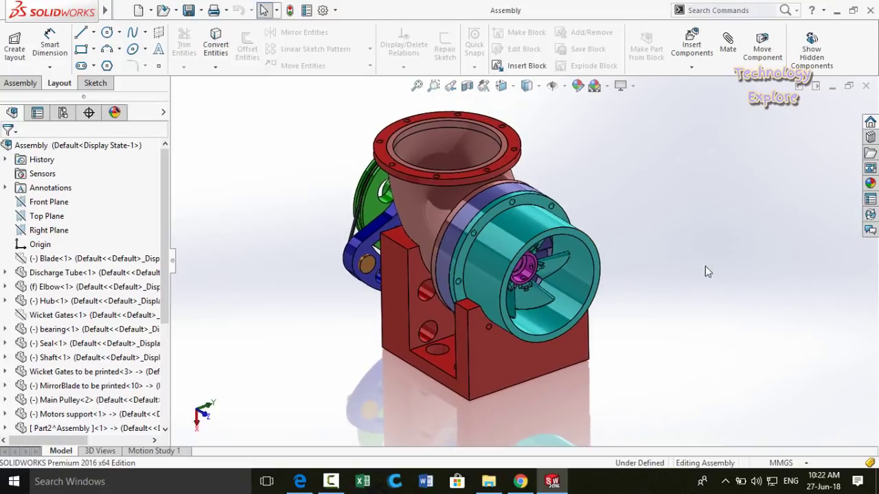
# Paste the SOLIDWORKS screenshot into Paint and crop it to the turbine model at 698 × 522.
pyautogui.press('super')
pyautogui.click(79, 175)
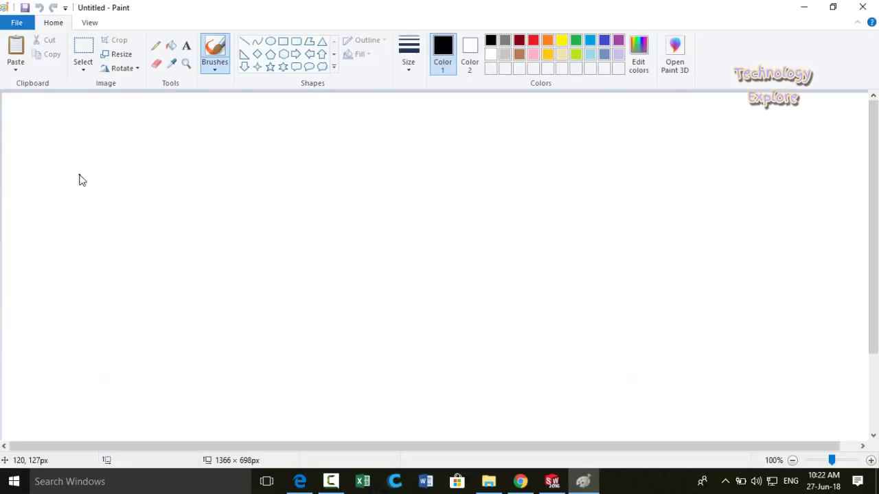
pyautogui.hotkey('ctrl', 'v')
pyautogui.keyDown('ctrl'); pyautogui.scroll(-1, 190, 140); pyautogui.keyUp('ctrl')
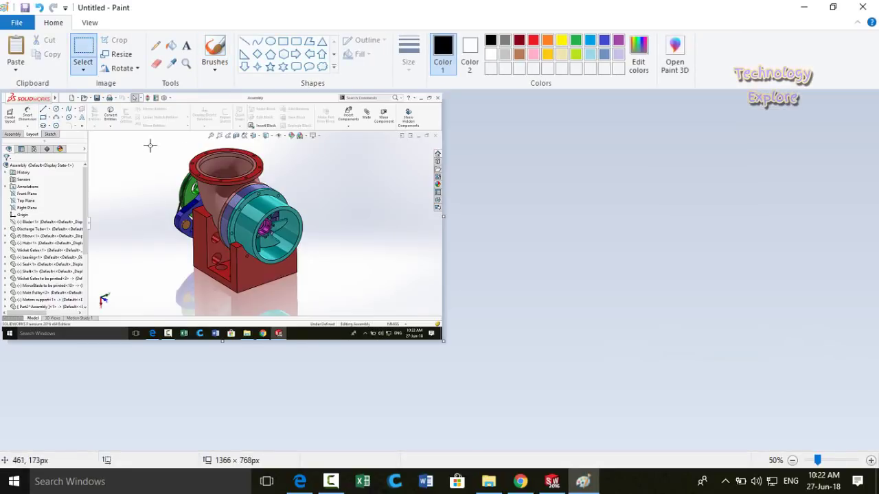
pyautogui.moveTo(149, 143); pyautogui.dragTo(373, 312)
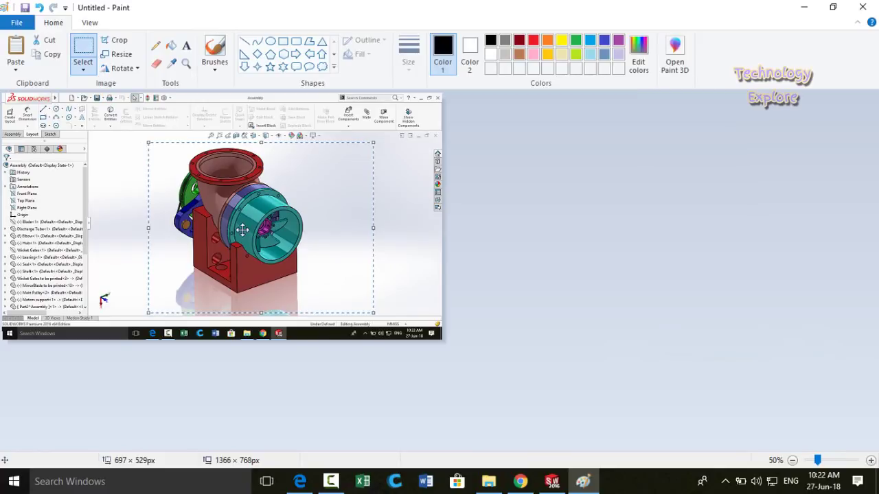
pyautogui.press('Delete')
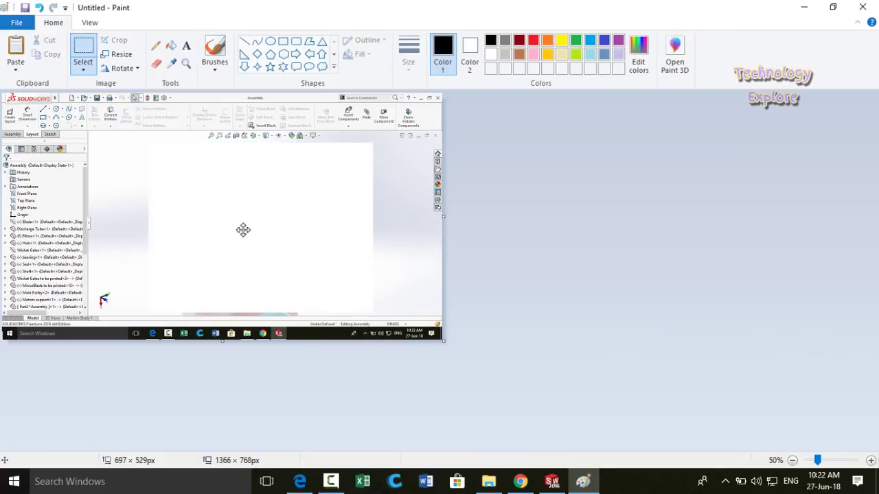
pyautogui.hotkey('ctrl', 'a')
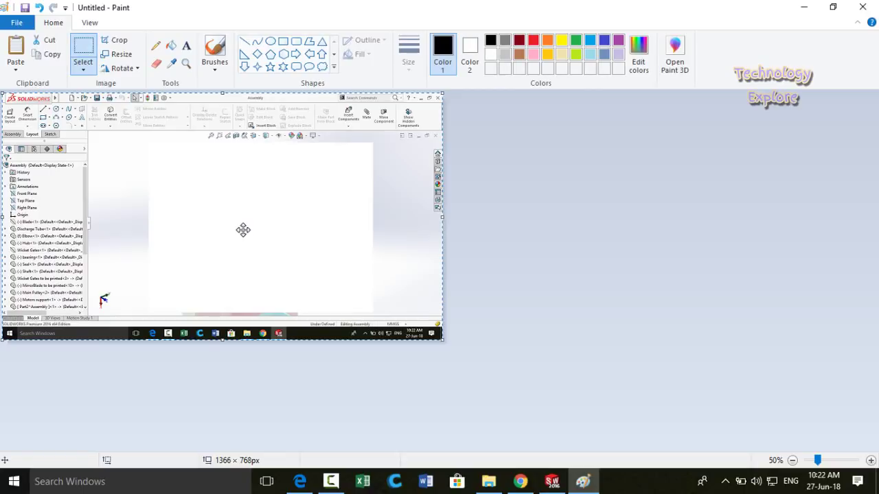
pyautogui.press('Delete')
pyautogui.hotkey('ctrl', 'v')
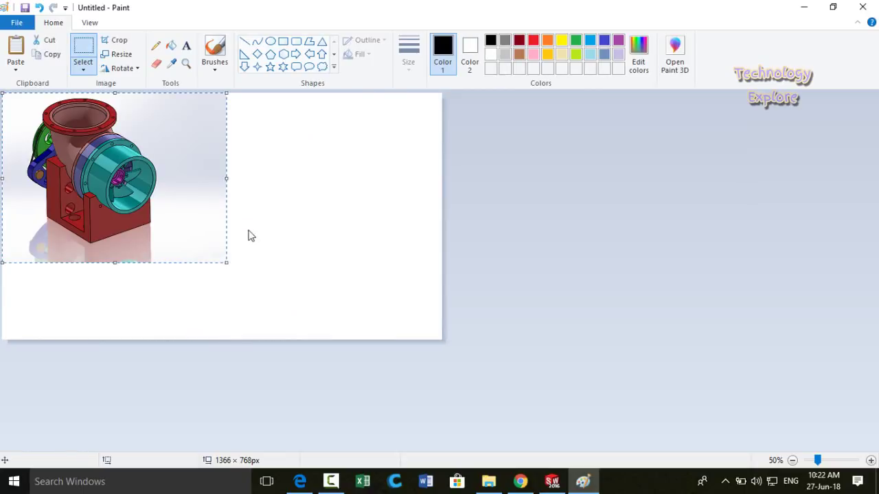
pyautogui.click(259, 231)
pyautogui.moveTo(444, 347); pyautogui.dragTo(227, 260)
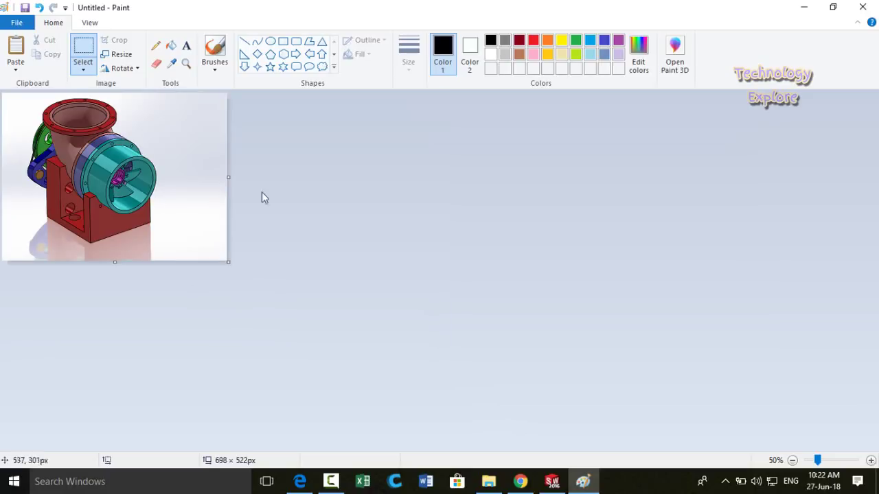
# Save the image to the Desktop as the JPEG 'Kaplan 1'.
pyautogui.hotkey('ctrl', 's')
pyautogui.doubleClick(358, 314)
pyautogui.write('Kaplan 1')
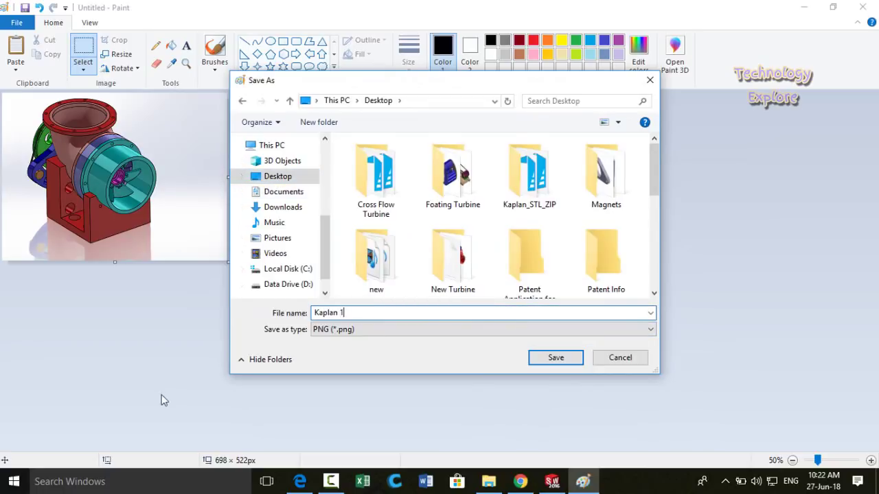
pyautogui.click(378, 330)
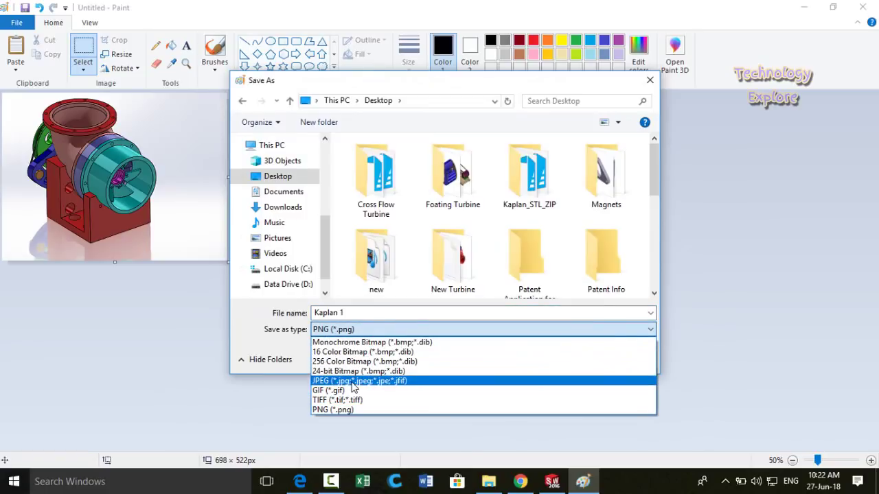
pyautogui.click(381, 379)
pyautogui.click(546, 359)
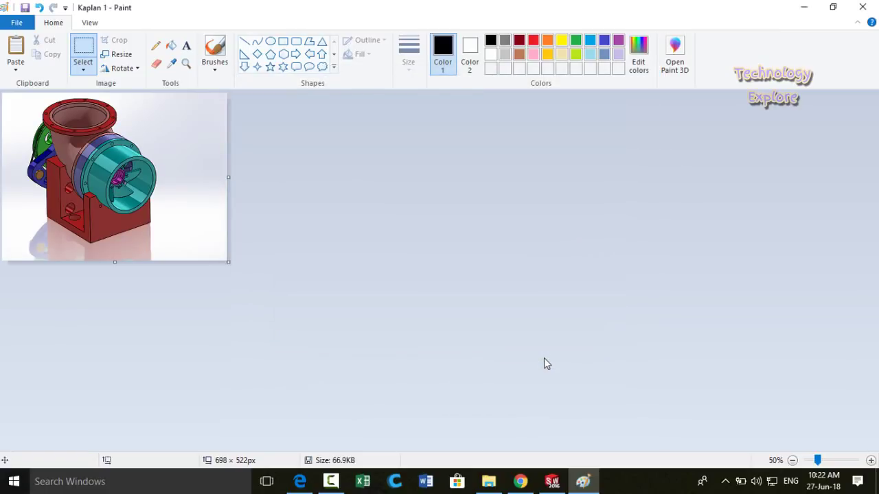
# Close Paint and orbit the turbine assembly until its base faces front.
pyautogui.click(862, 7)
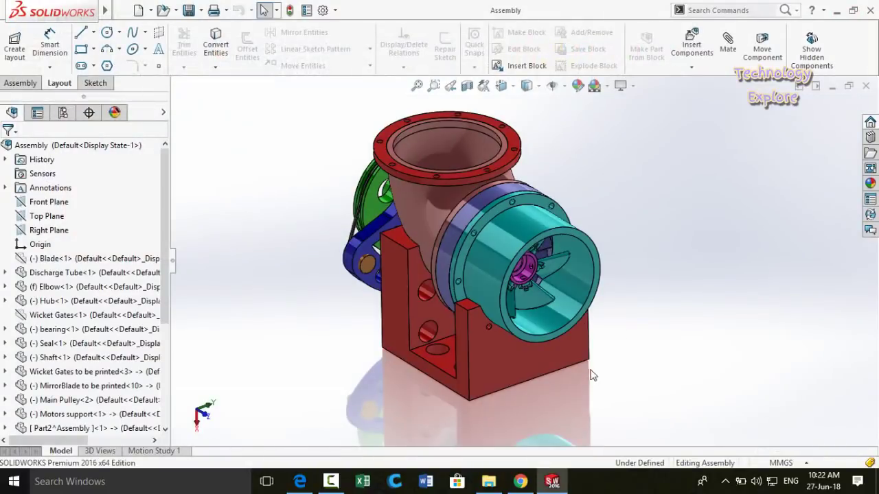
pyautogui.moveTo(493, 303); pyautogui.dragTo(486, 350, button='middle')
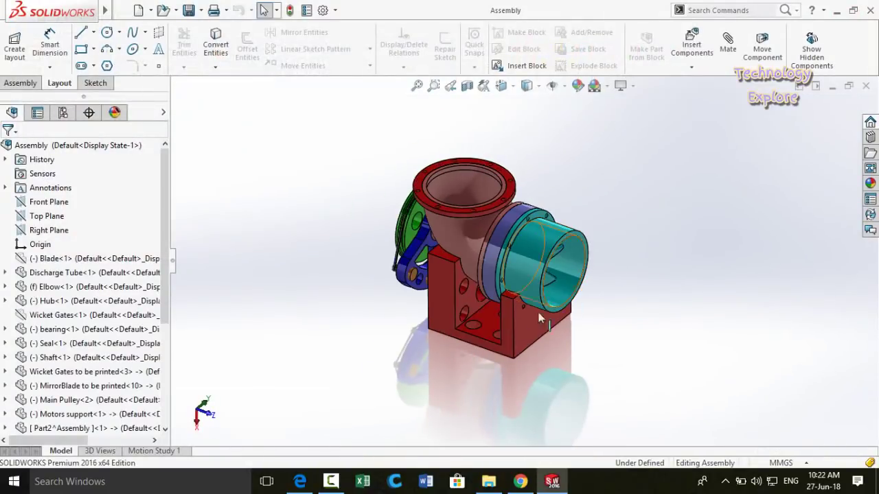
pyautogui.moveTo(435, 377)
pyautogui.mouseDown(button='middle')
pyautogui.moveTo(432, 368)
pyautogui.moveTo(442, 378)
pyautogui.mouseUp(button='middle')
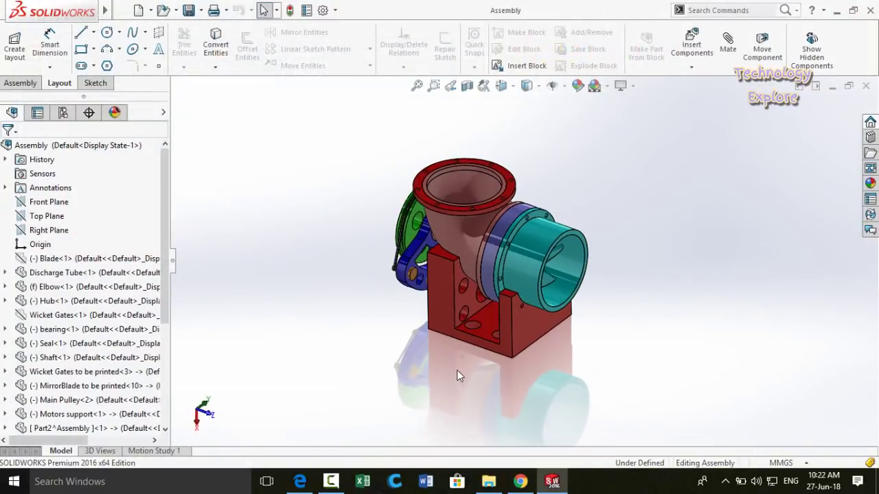
pyautogui.moveTo(461, 323); pyautogui.dragTo(525, 296, button='middle')
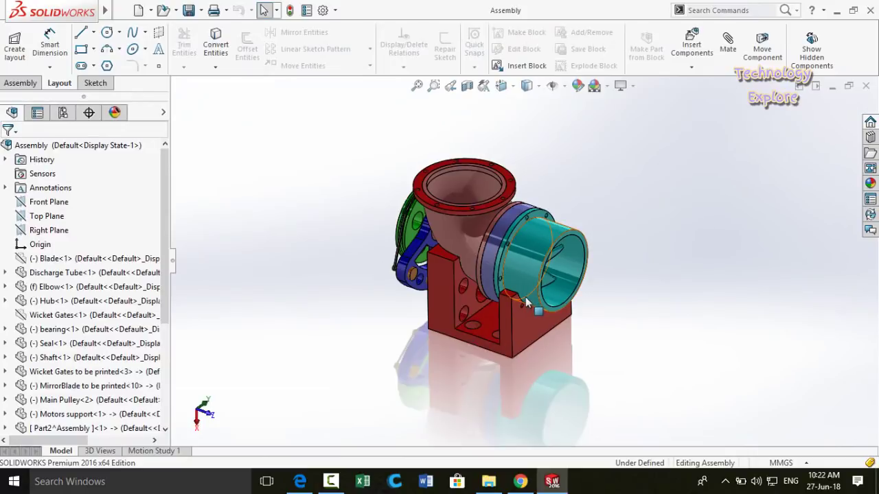
pyautogui.moveTo(511, 344); pyautogui.dragTo(573, 291, button='middle')
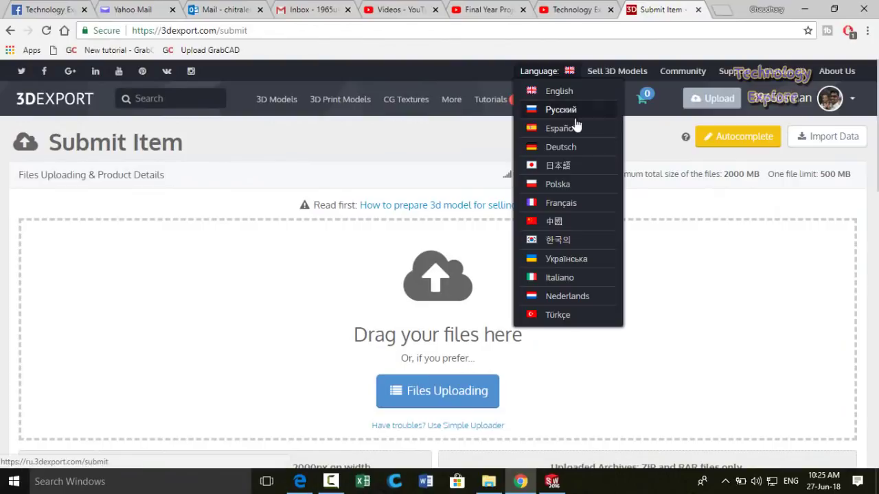
# Rewind the Final Year Project video to about 0:49, mute it and resume playback.
pyautogui.click(477, 6)
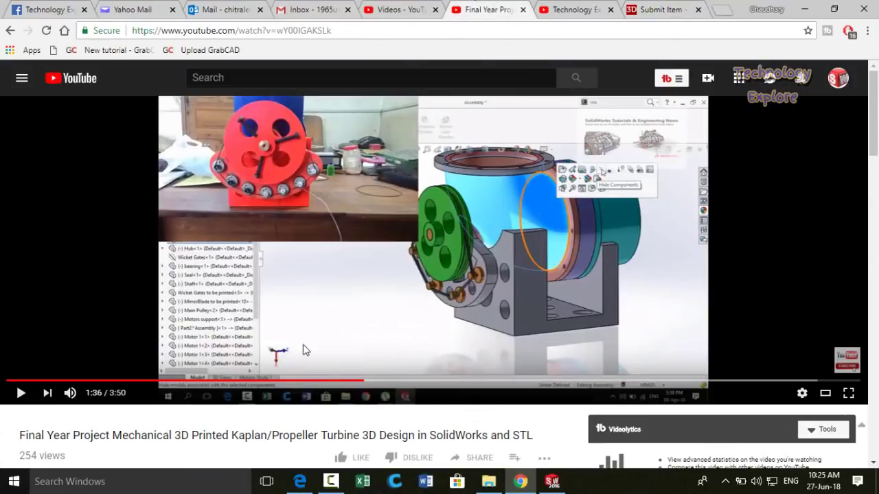
pyautogui.moveTo(270, 381); pyautogui.dragTo(192, 382)
pyautogui.click(252, 266)
pyautogui.press('space')
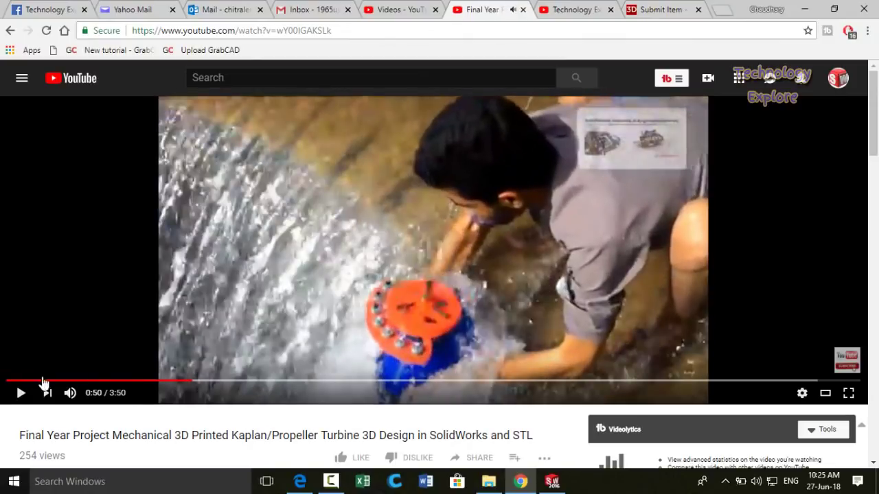
pyautogui.click(70, 392)
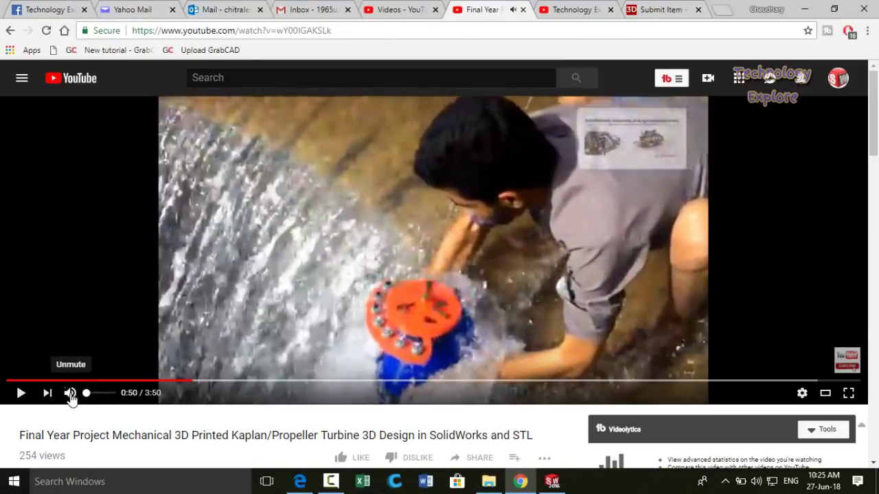
pyautogui.click(261, 280)
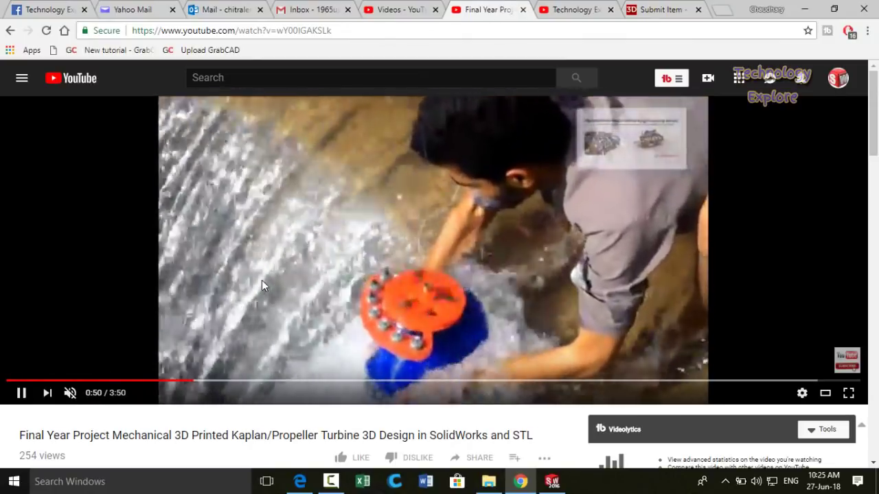
pyautogui.scroll(-1, 292, 255)
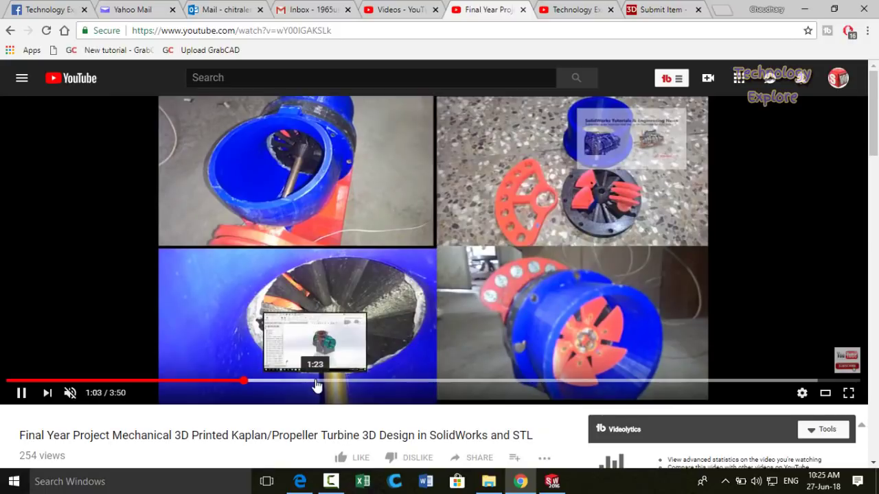
# Pause the video at 1:39 on its SolidWorks scene and select its URL.
pyautogui.moveTo(314, 381); pyautogui.dragTo(366, 381)
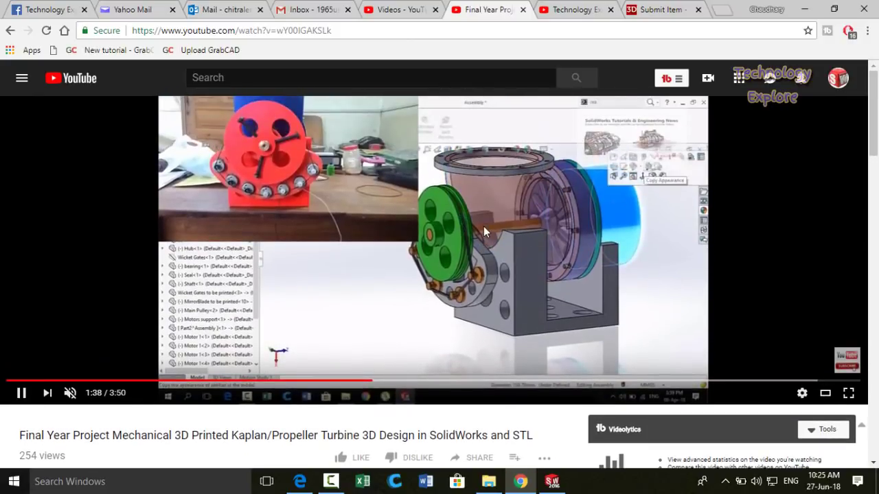
pyautogui.click(390, 240)
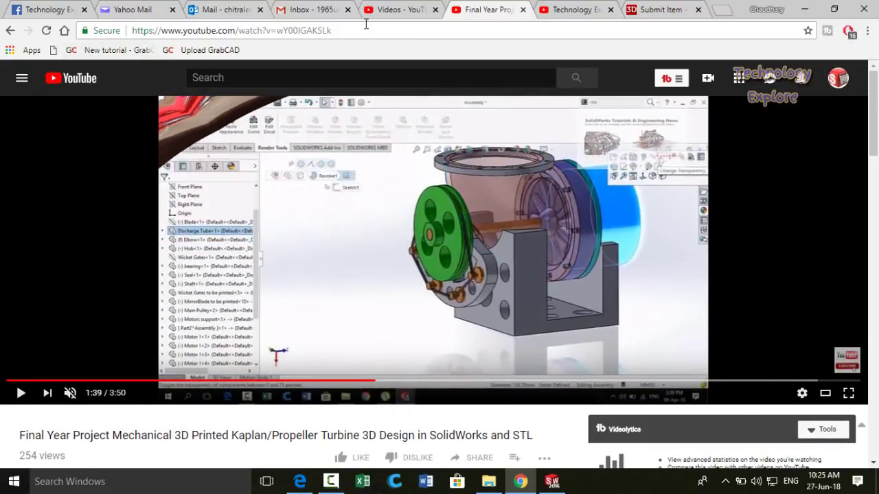
pyautogui.click(346, 31)
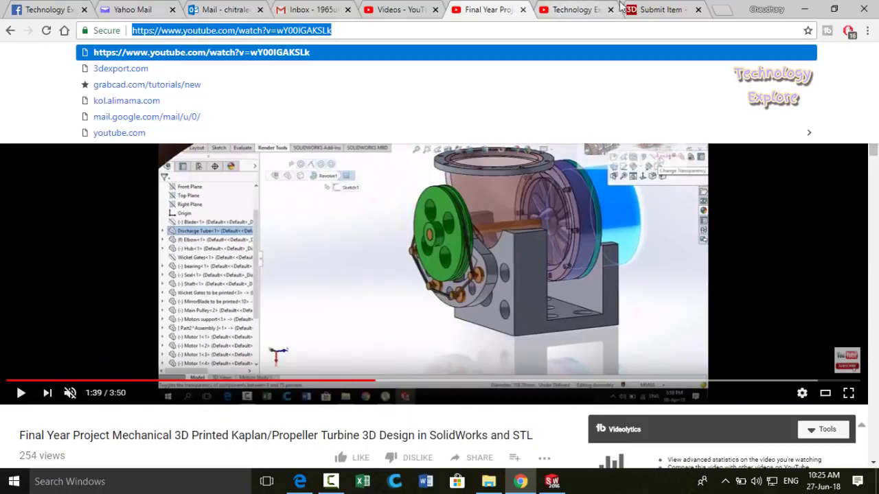
# Upload the Kaplan_STL_ZIP archive from the Desktop to the 3DExport Submit Item page.
pyautogui.click(671, 8)
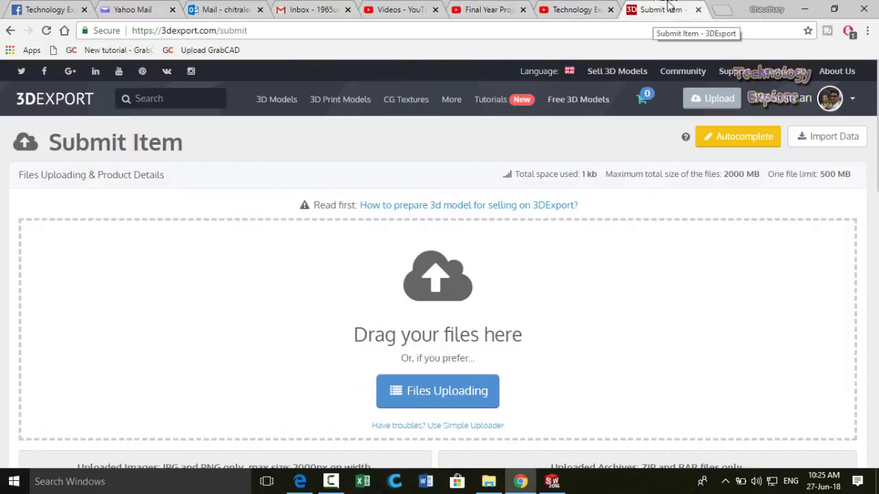
pyautogui.scroll(-1, 535, 303)
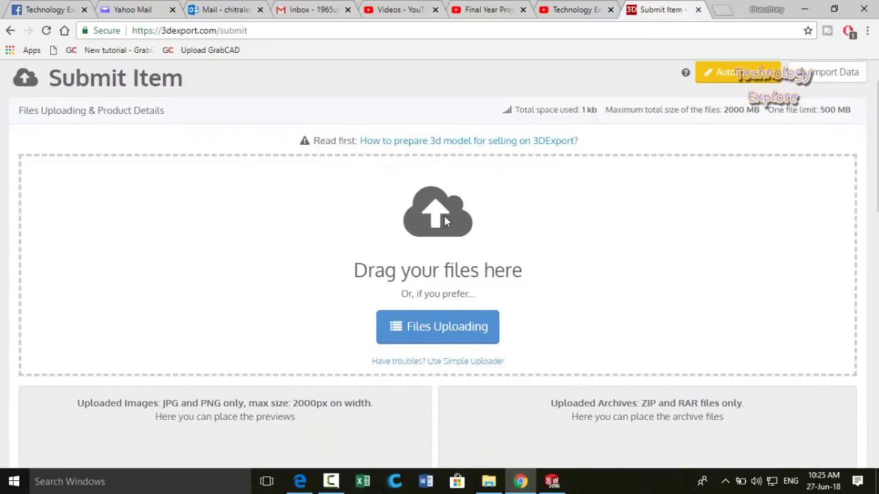
pyautogui.click(429, 333)
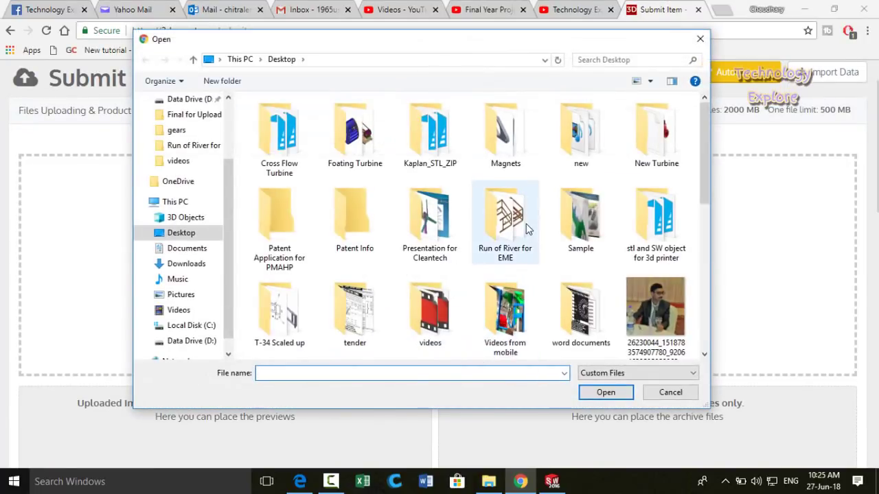
pyautogui.scroll(-1, 523, 227)
pyautogui.click(524, 227)
pyautogui.press('k')
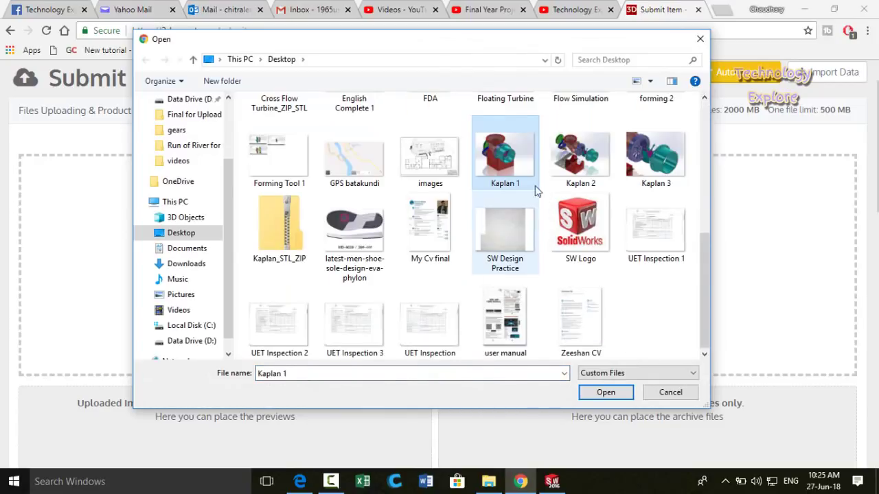
pyautogui.click(287, 237)
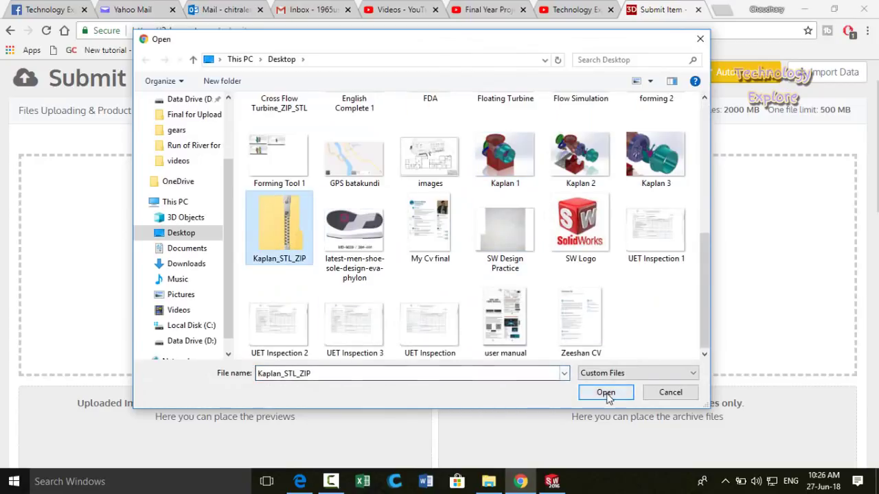
pyautogui.click(606, 392)
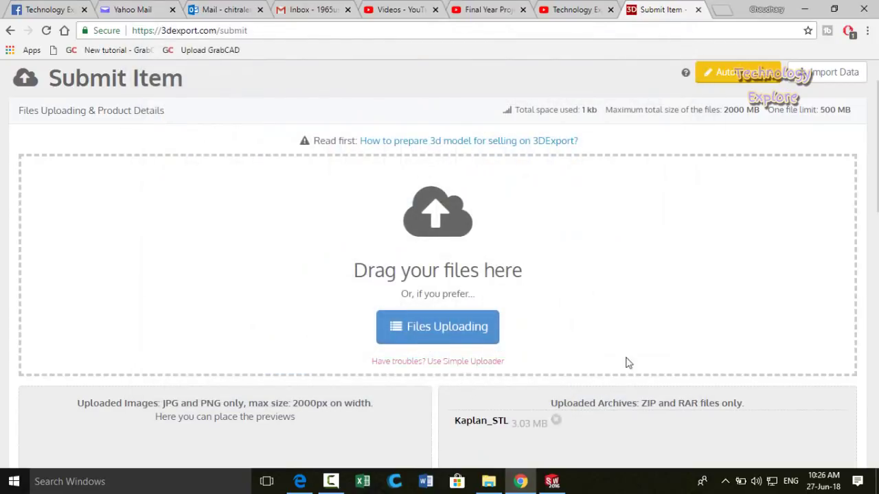
pyautogui.scroll(-2, 598, 289)
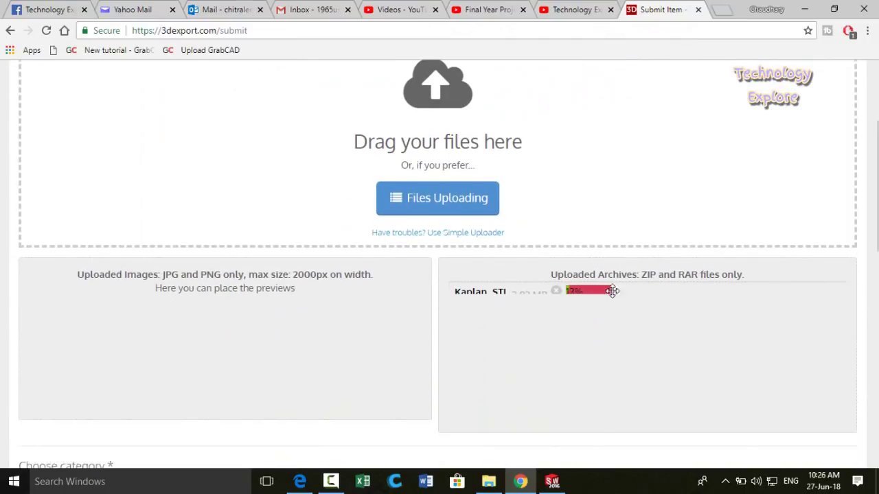
# Upload the Kaplan 1, Kaplan 2 and Kaplan 3 images as previews.
pyautogui.click(429, 206)
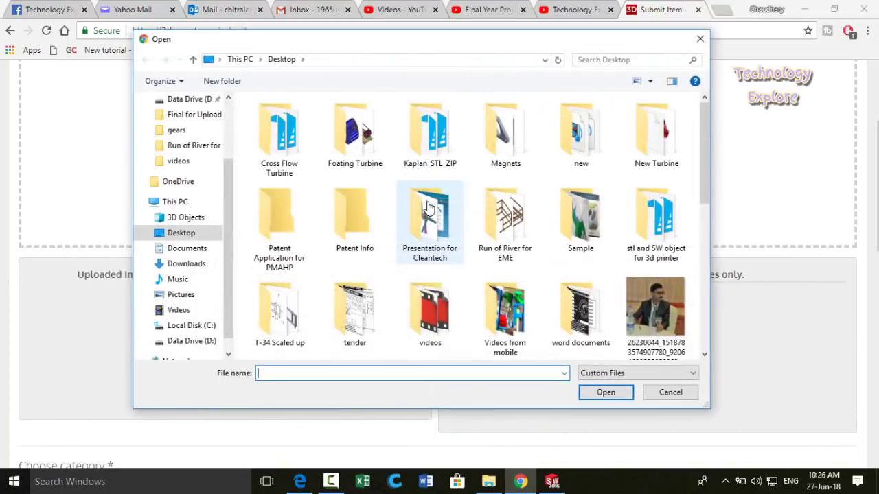
pyautogui.scroll(-5, 551, 261)
pyautogui.click(656, 156)
pyautogui.keyDown('ctrl'); pyautogui.click(580, 157); pyautogui.keyUp('ctrl')
pyautogui.keyDown('ctrl'); pyautogui.click(505, 157); pyautogui.keyUp('ctrl')
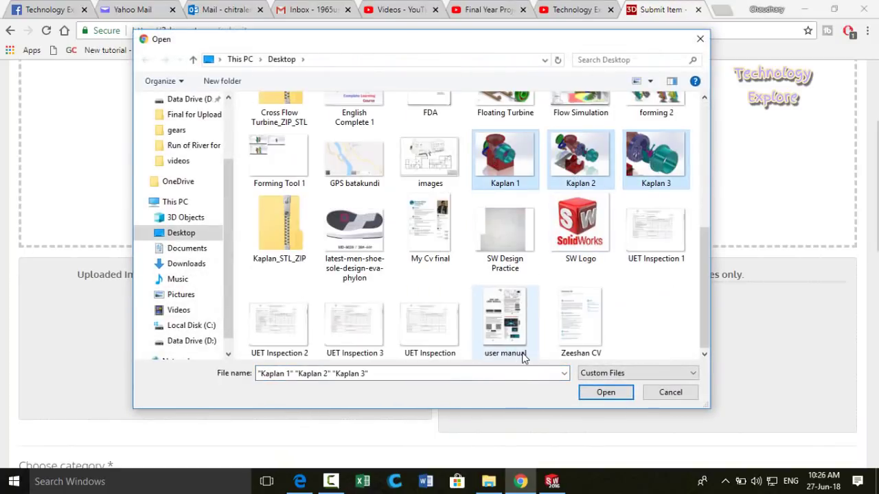
pyautogui.click(606, 394)
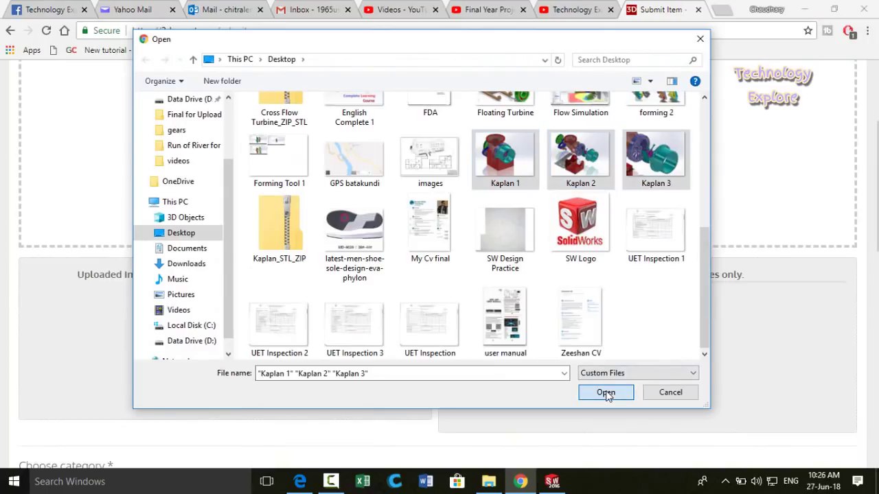
pyautogui.scroll(-3, 481, 295)
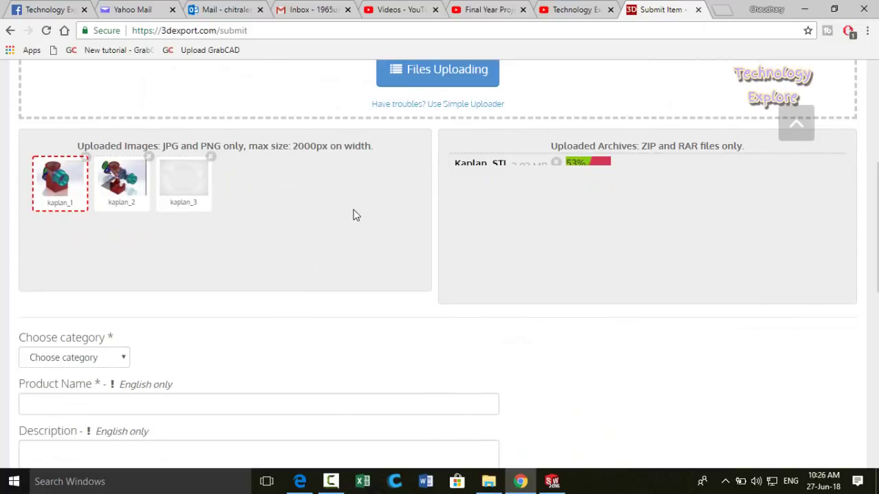
# Set the category to 3D Print Models › Science › Engineering and begin typing the product name 'Kaplan Turbine 3D Printed Model'.
pyautogui.scroll(5, 353, 216)
pyautogui.scroll(-7, 355, 212)
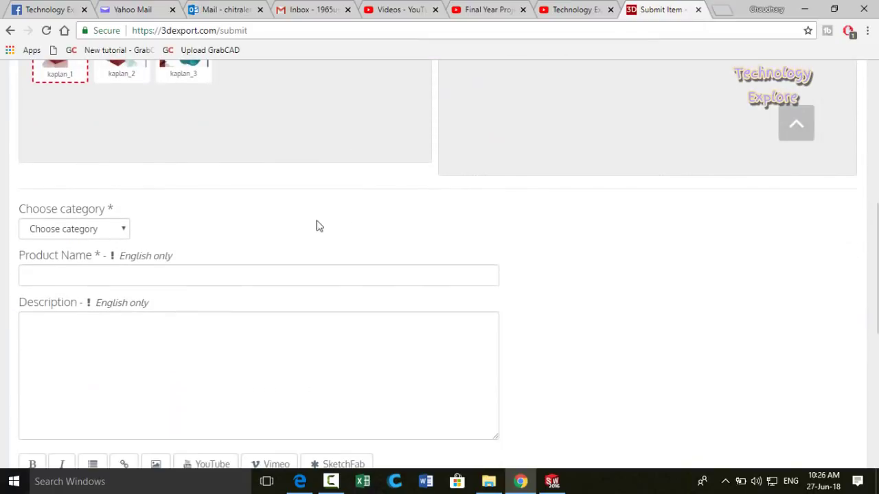
pyautogui.scroll(-2, 261, 220)
pyautogui.scroll(1, 233, 217)
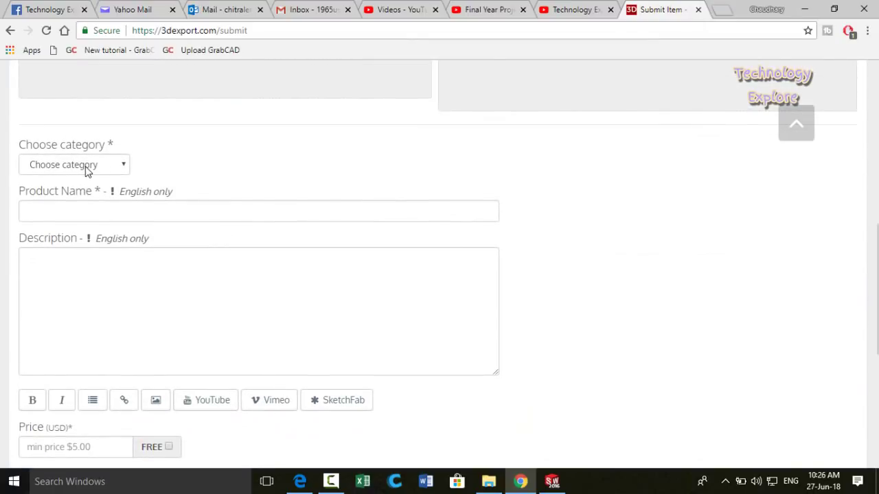
pyautogui.click(85, 166)
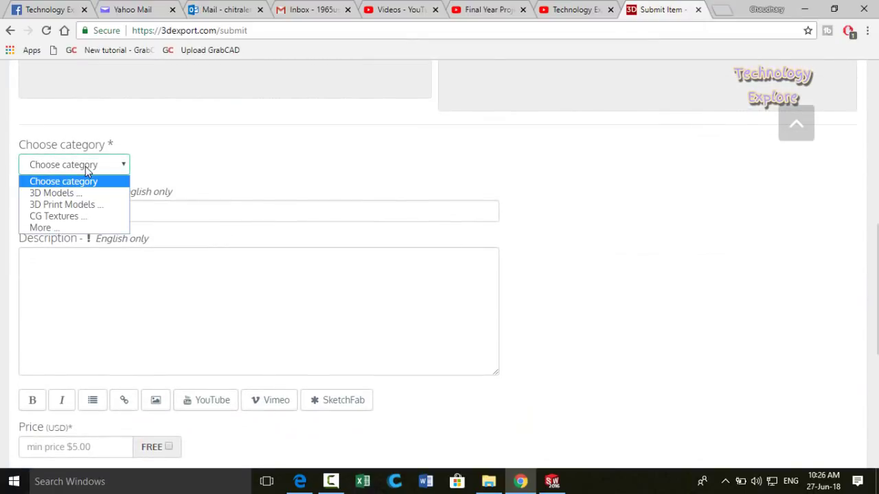
pyautogui.click(75, 204)
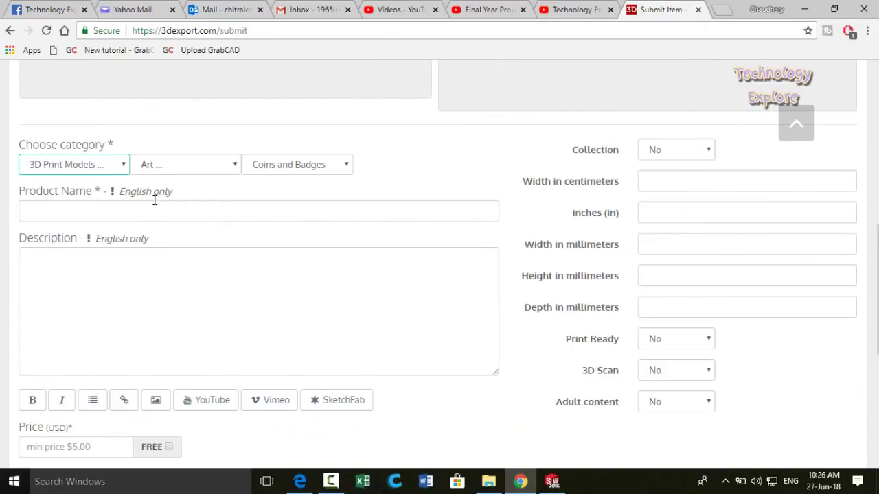
pyautogui.click(214, 169)
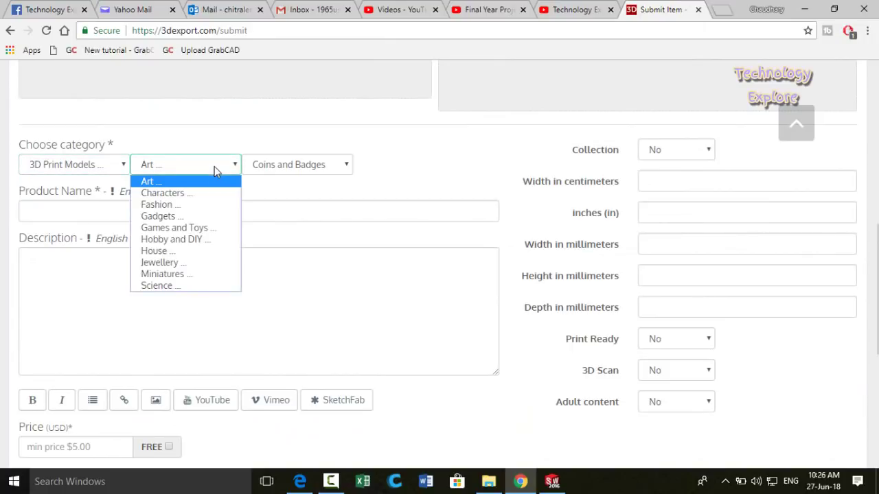
pyautogui.click(172, 287)
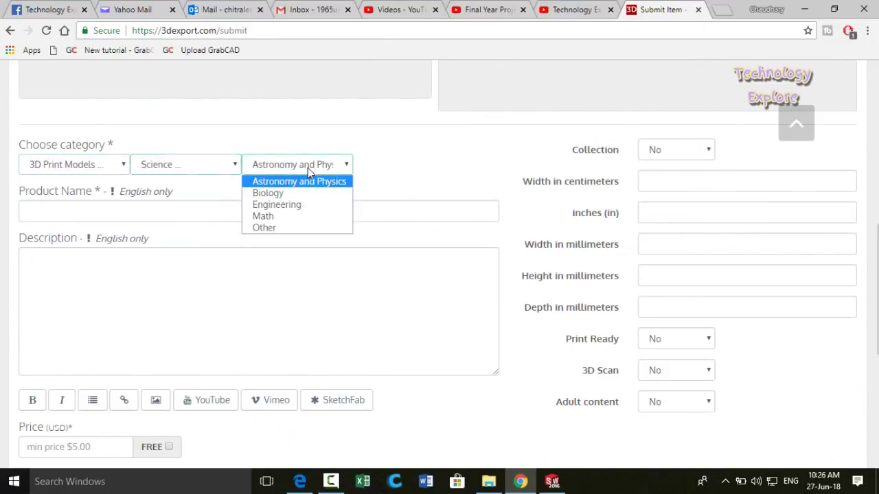
pyautogui.click(280, 206)
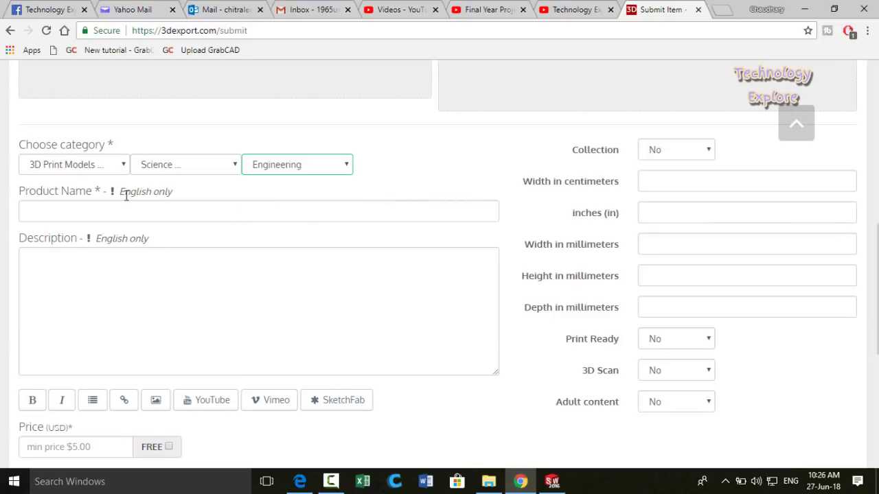
pyautogui.click(90, 215)
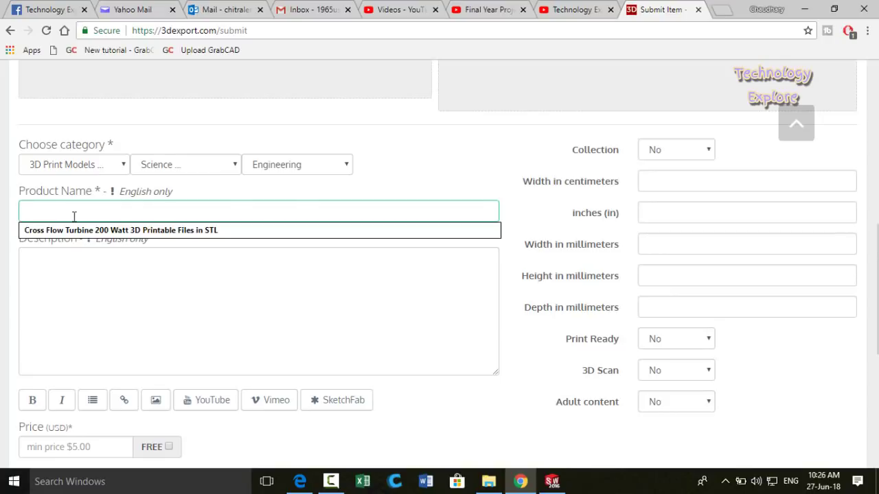
pyautogui.write('Kaplan Turbine')
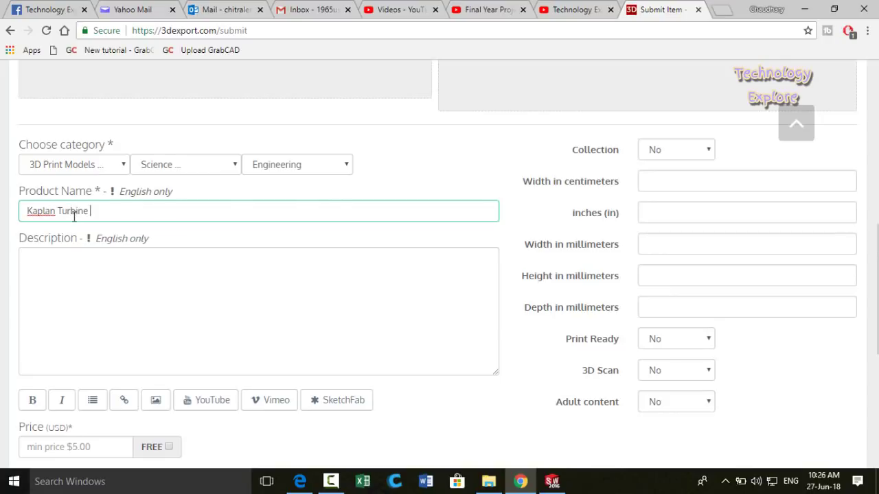
pyautogui.write(' 3D Printed Model')
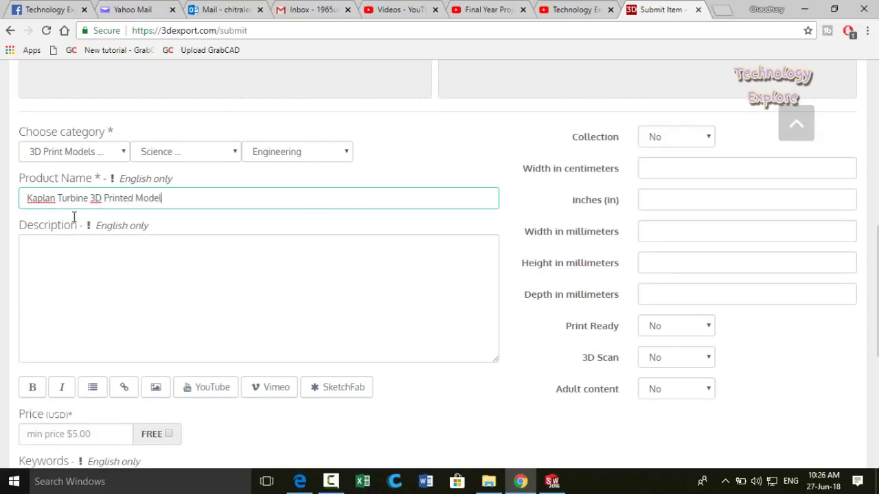
# Write a description of the 3D printable low-speed Kaplan turbine, 12V DC, 50 Watts, then go to its YouTube video.
pyautogui.scroll(-1, 101, 239)
pyautogui.scroll(1, 119, 241)
pyautogui.click(51, 254)
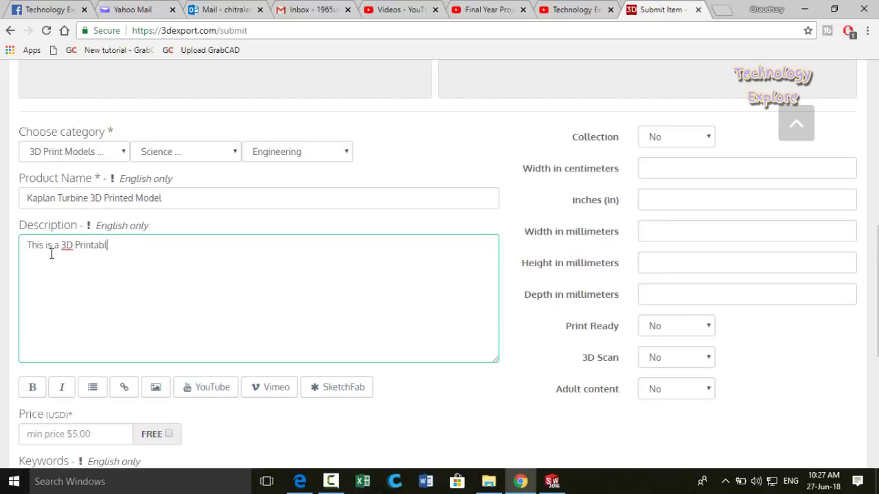
pyautogui.write('e')
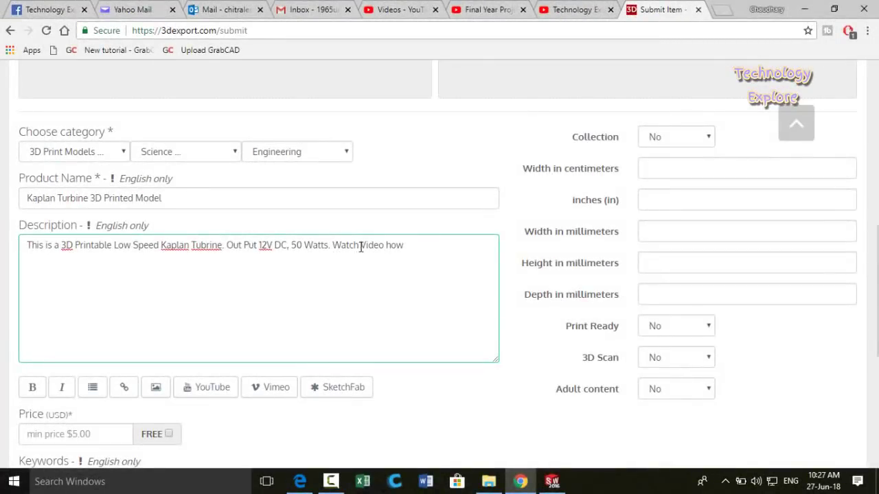
pyautogui.click(471, 9)
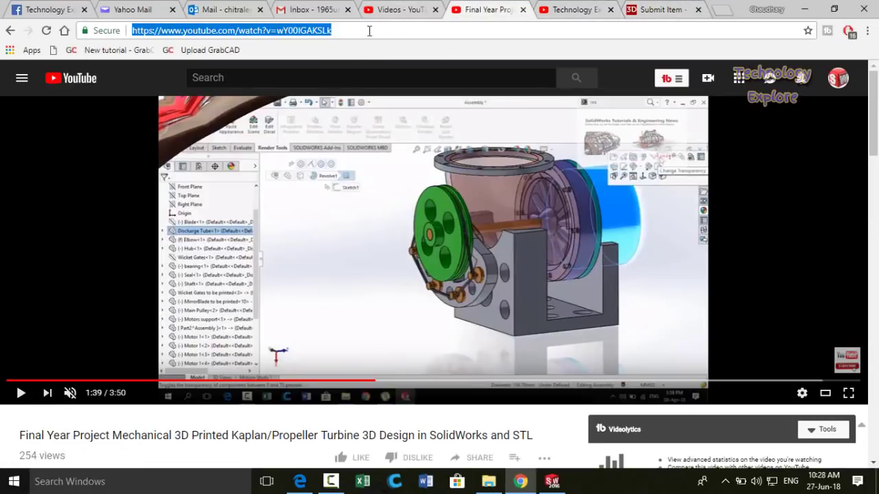
# Copy the YouTube video's URL and return to the 3DExport submission form.
pyautogui.rightClick(327, 35)
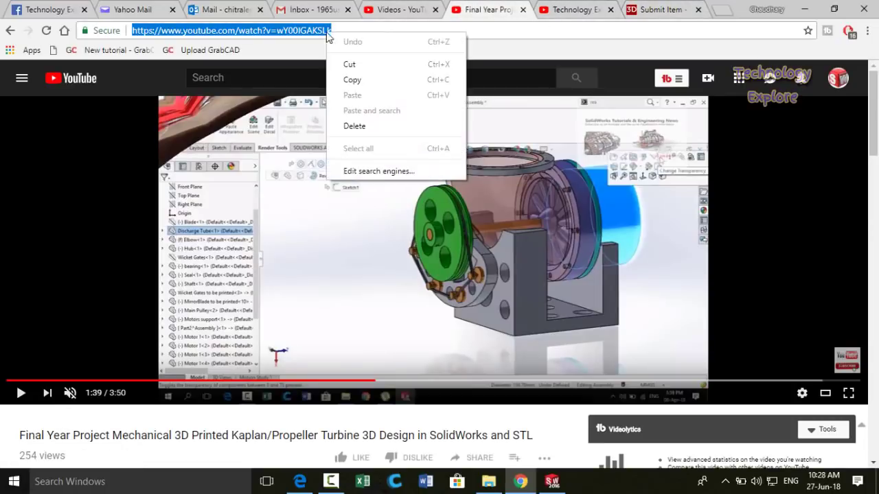
pyautogui.click(349, 79)
pyautogui.scroll(-3, 391, 247)
pyautogui.scroll(3, 396, 241)
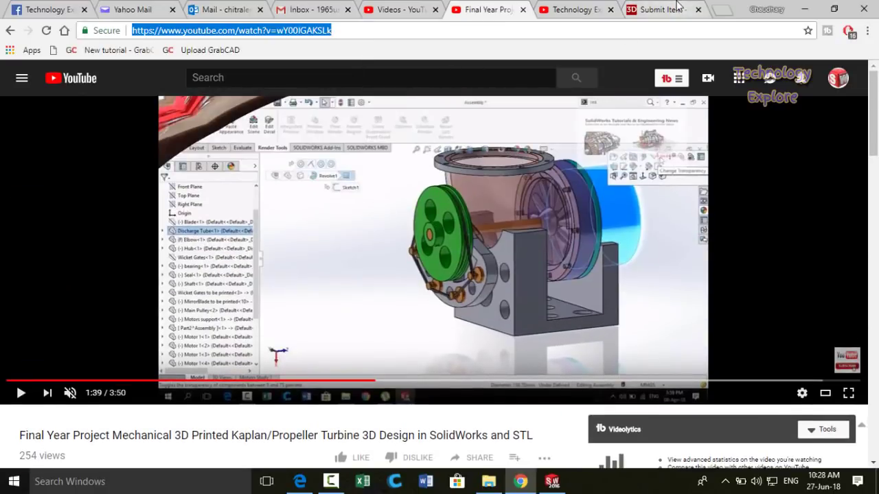
pyautogui.hotkey('ctrl', 'Tab')
pyautogui.hotkey('ctrl', 'Tab')
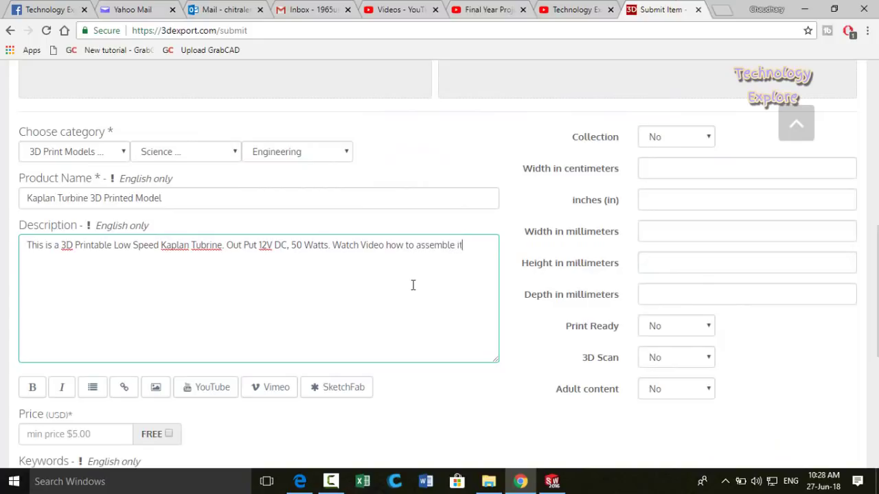
# Paste the YouTube video link into the product description.
pyautogui.write('https://www.youtube.com/watch?v=wY00IGAKSLk')
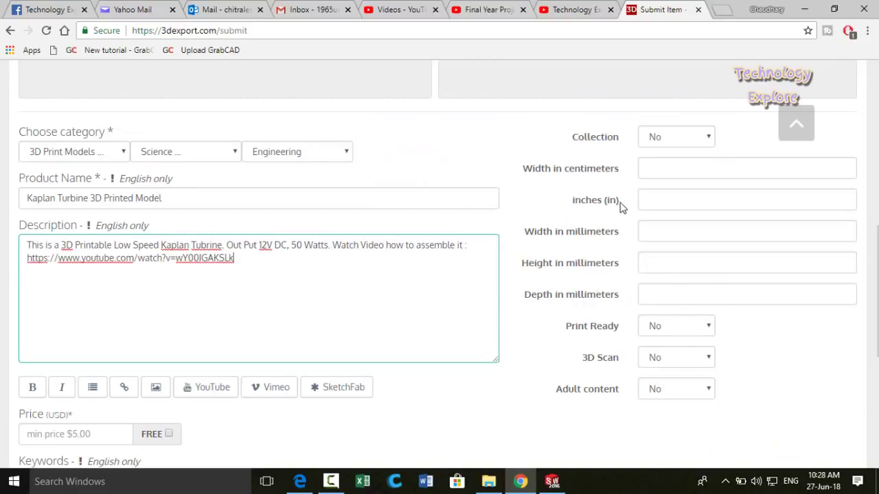
pyautogui.scroll(1, 652, 204)
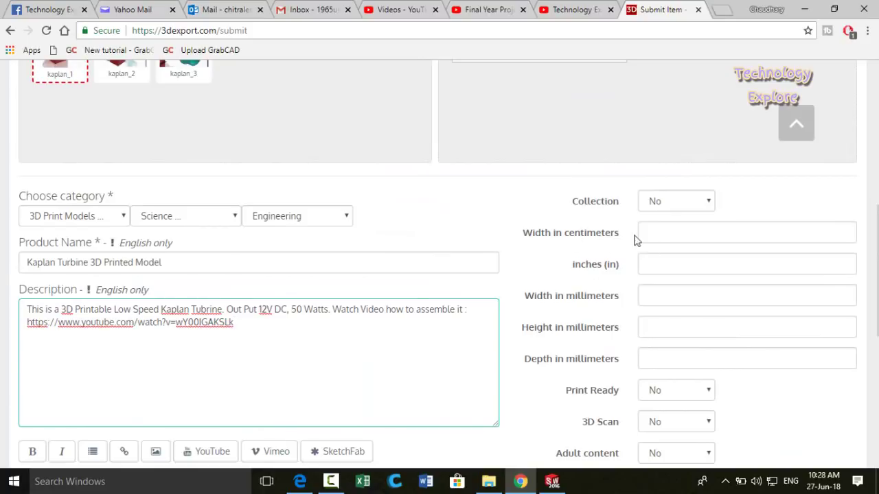
pyautogui.scroll(-1, 639, 213)
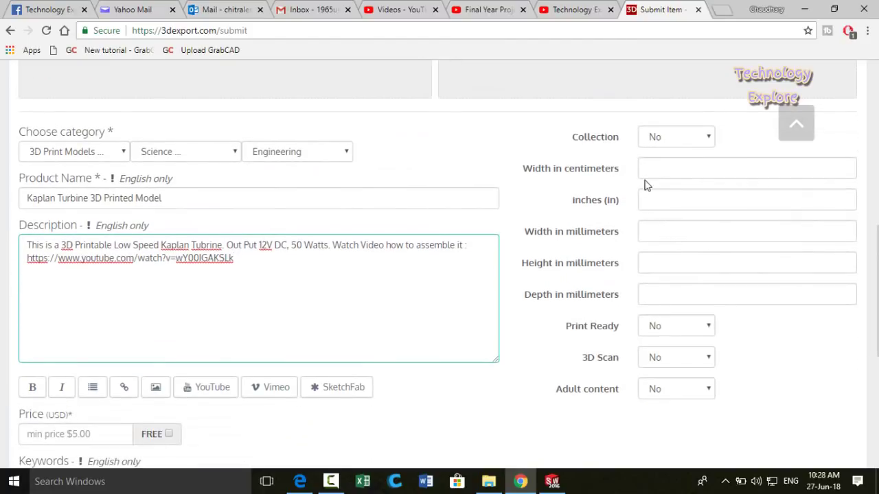
pyautogui.scroll(-1, 592, 229)
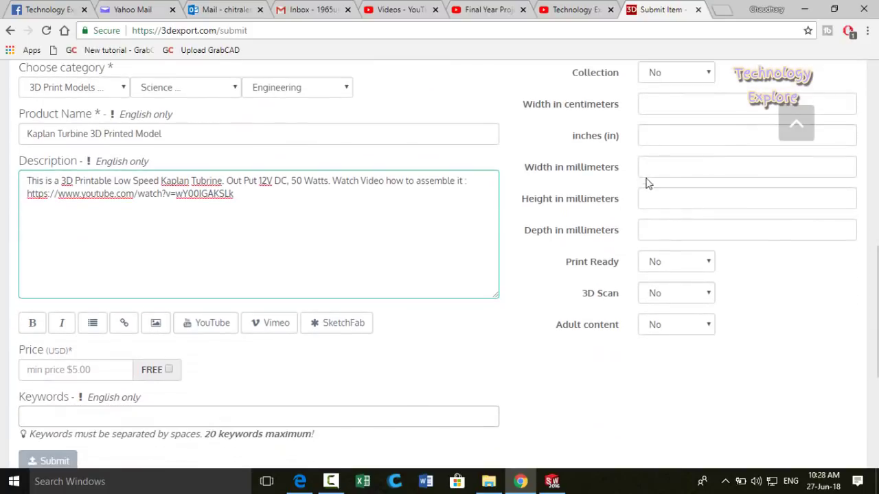
# Enter the dimensions as width 180, height 150 and depth 125 mm.
pyautogui.click(655, 165)
pyautogui.scroll(1, 648, 101)
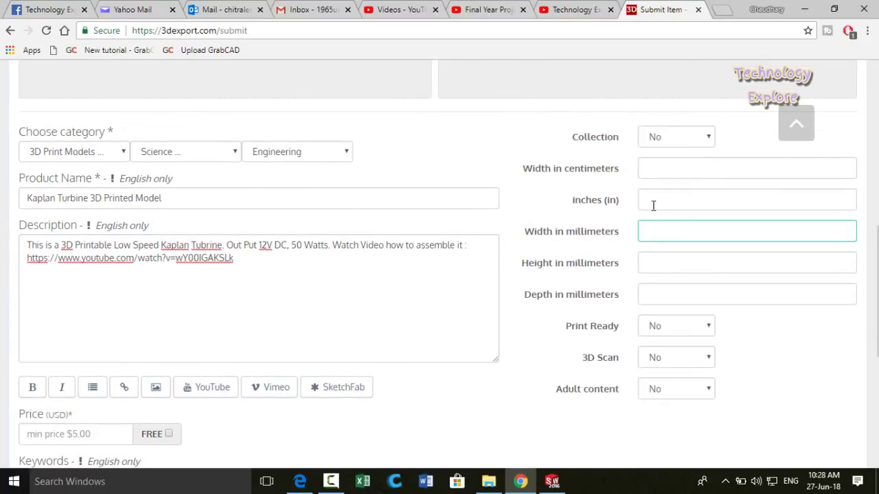
pyautogui.click(673, 236)
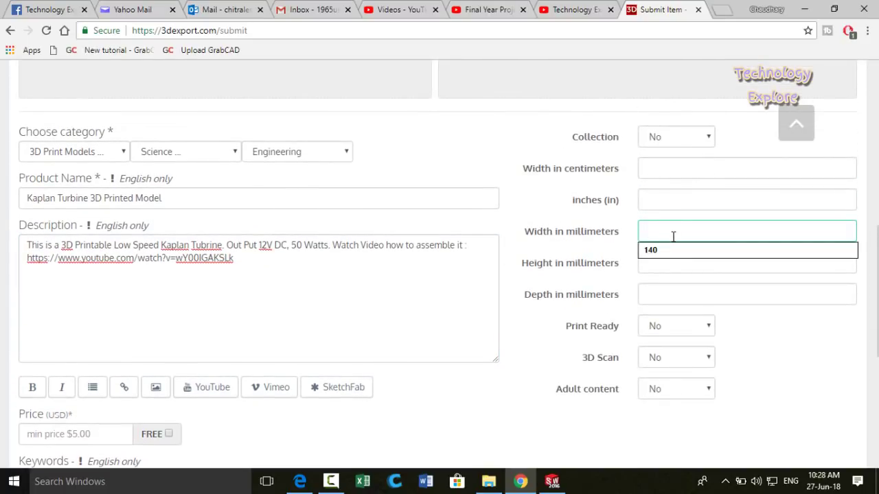
pyautogui.write('180')
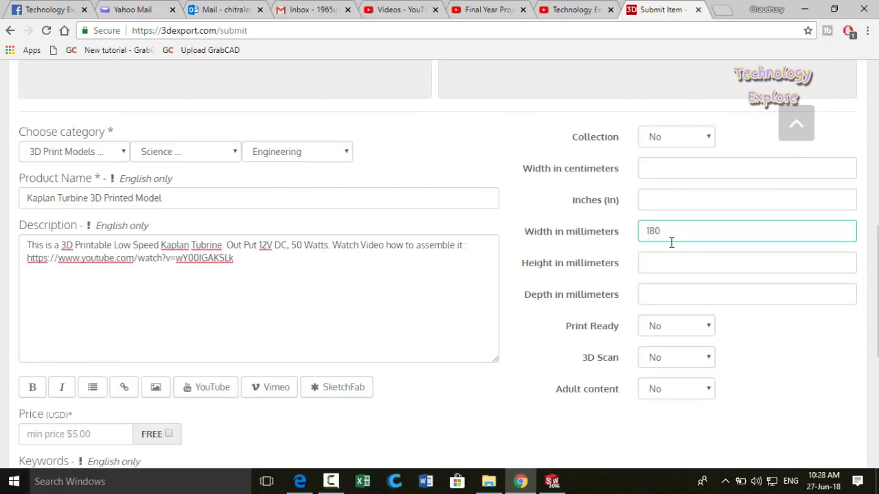
pyautogui.click(681, 265)
pyautogui.write('150')
pyautogui.click(658, 296)
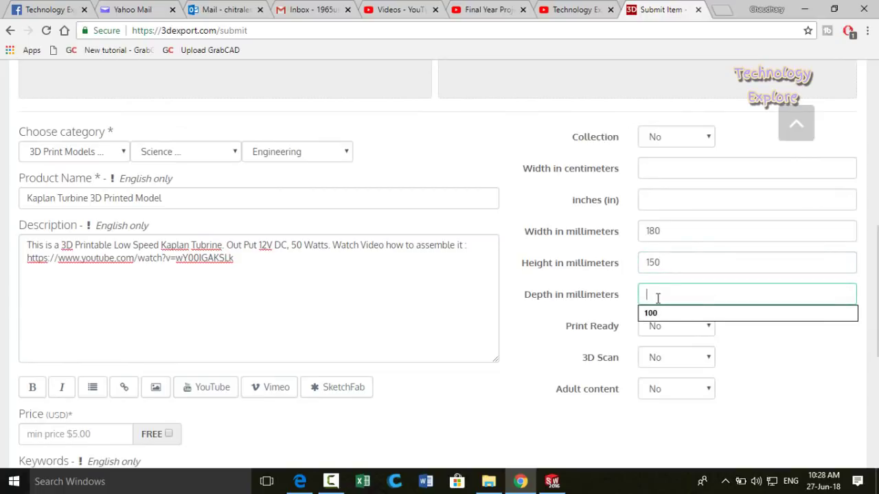
pyautogui.write('125')
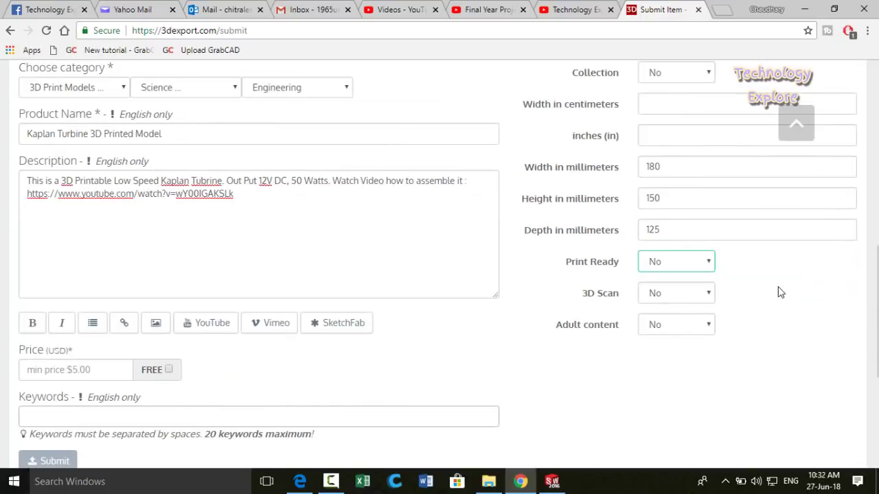
# Mark the model Print Ready Yes, leaving 3D Scan at No.
pyautogui.click(700, 265)
pyautogui.click(652, 280)
pyautogui.click(671, 296)
pyautogui.click(671, 296)
pyautogui.scroll(-1, 704, 294)
pyautogui.scroll(-1, 704, 294)
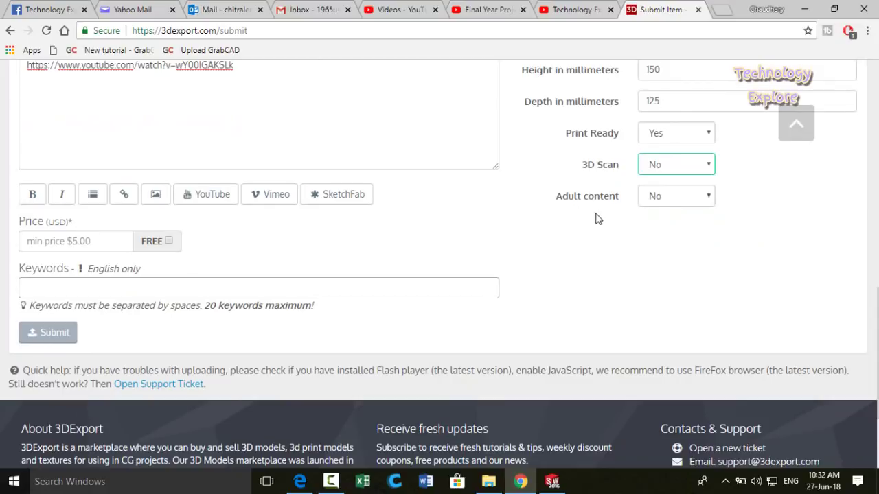
pyautogui.scroll(1, 597, 217)
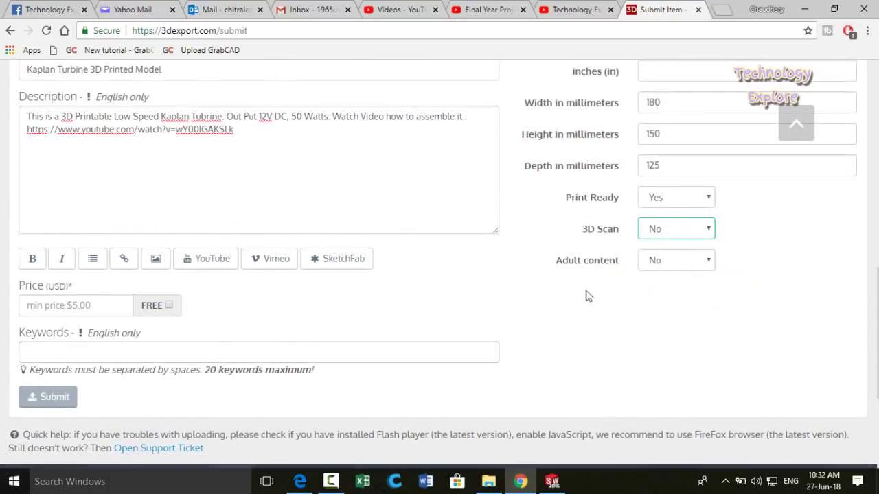
# Set the listing price to 20 USD.
pyautogui.click(57, 308)
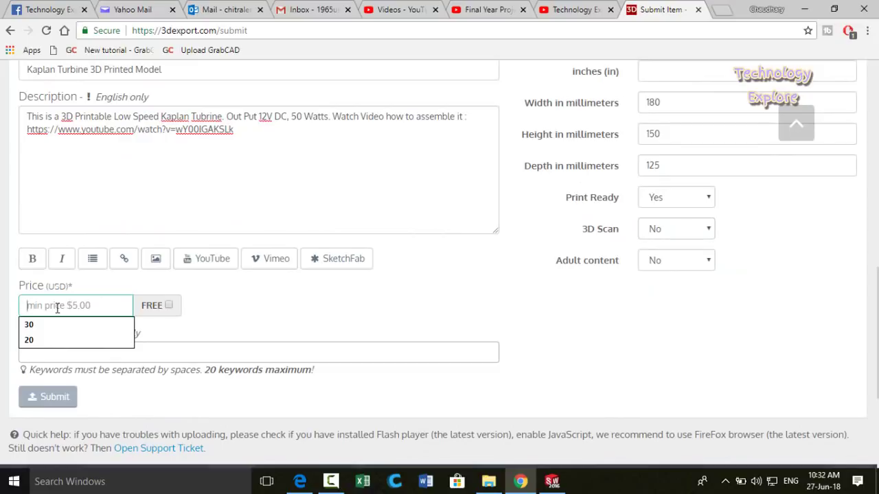
pyautogui.write('20')
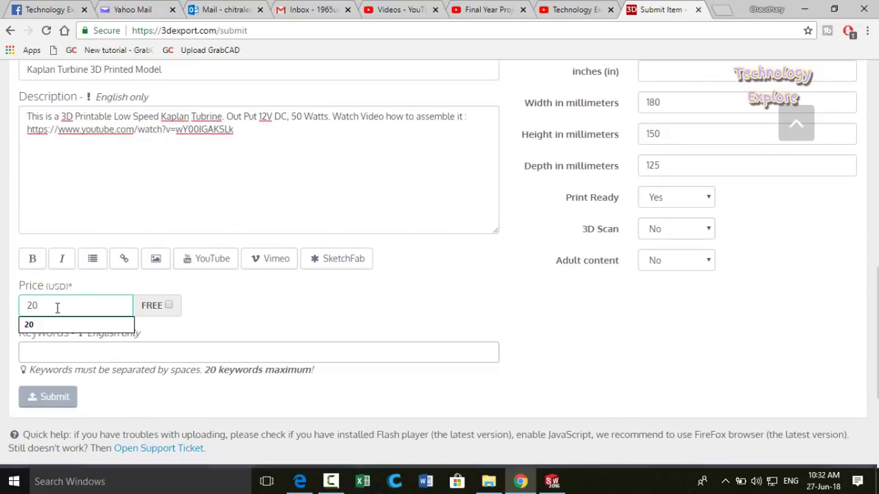
pyautogui.click(230, 333)
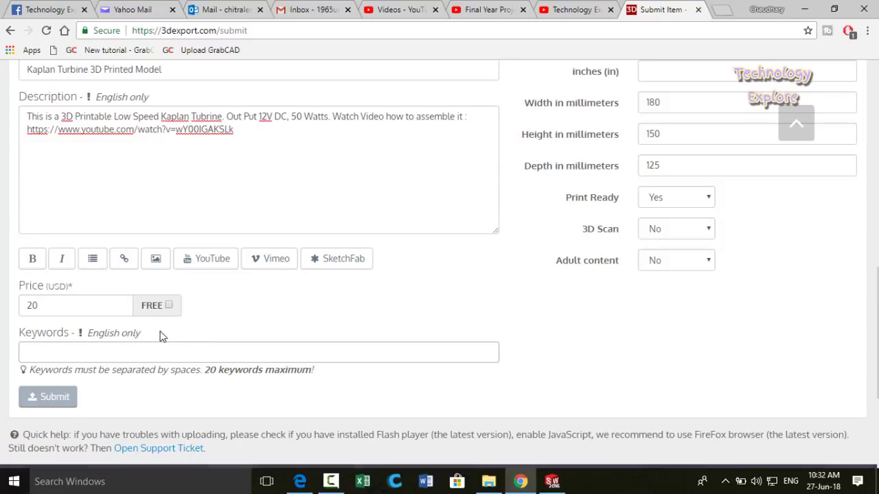
# Add the keyword tags kaplan, turbine, hydro, power and water.
pyautogui.scroll(-1, 159, 337)
pyautogui.click(51, 293)
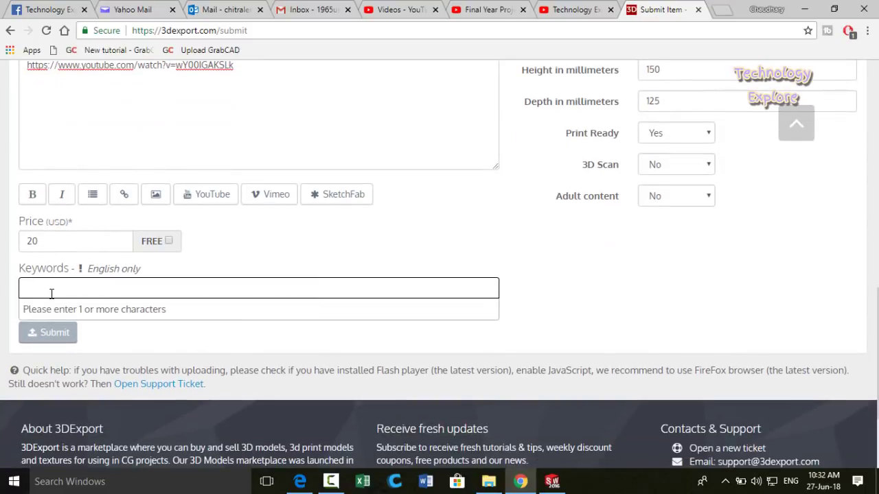
pyautogui.write('kaplan')
pyautogui.press('Return')
pyautogui.write('tur')
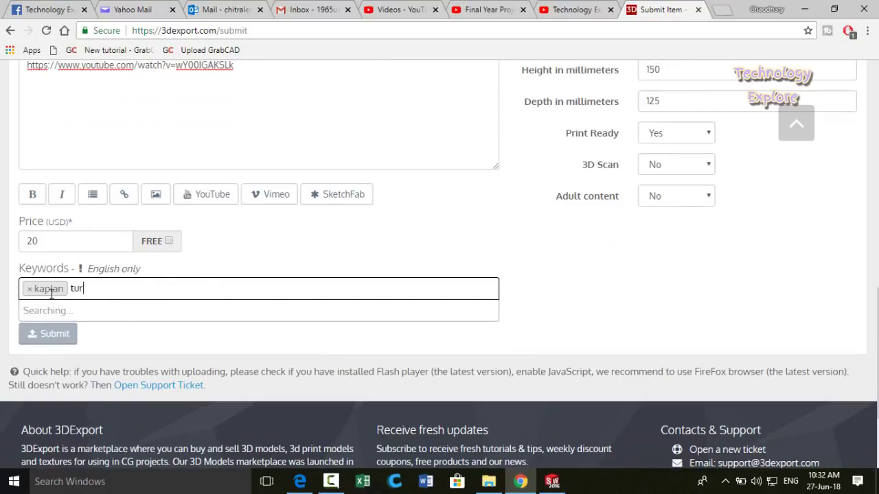
pyautogui.write('bine')
pyautogui.press('Return')
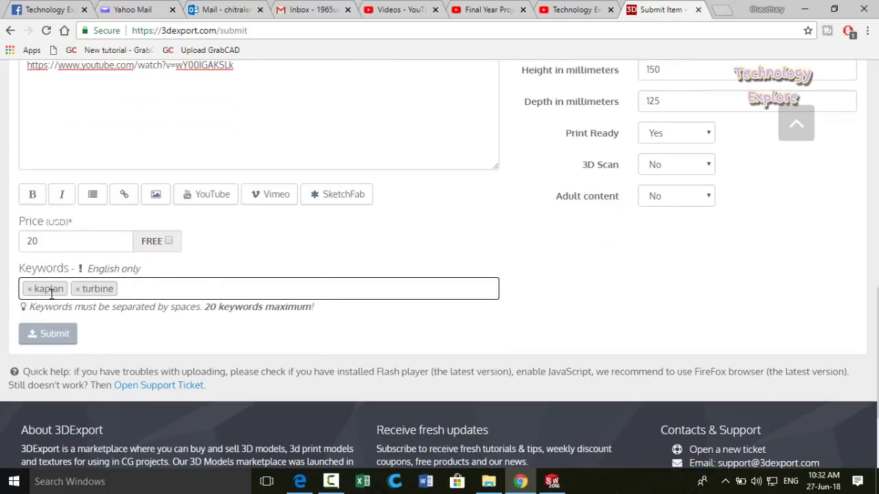
pyautogui.write('hydro')
pyautogui.press('Return')
pyautogui.write('pow')
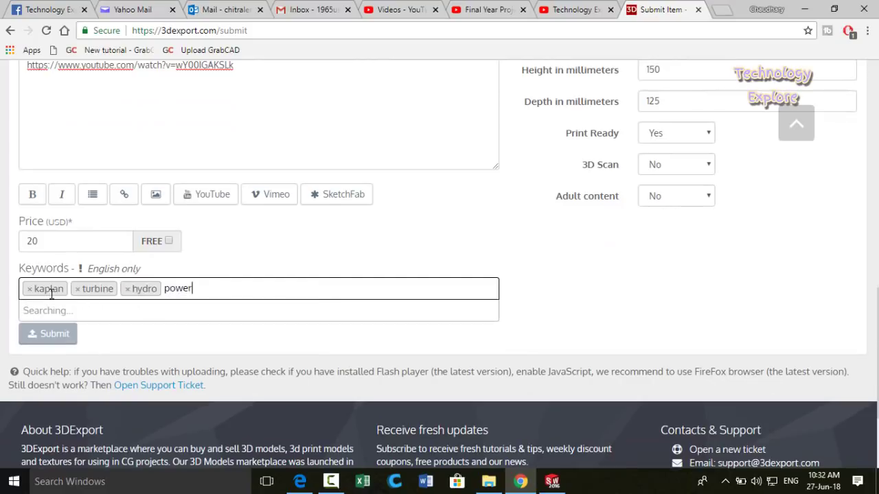
pyautogui.write('er')
pyautogui.press('Return')
pyautogui.write('wate')
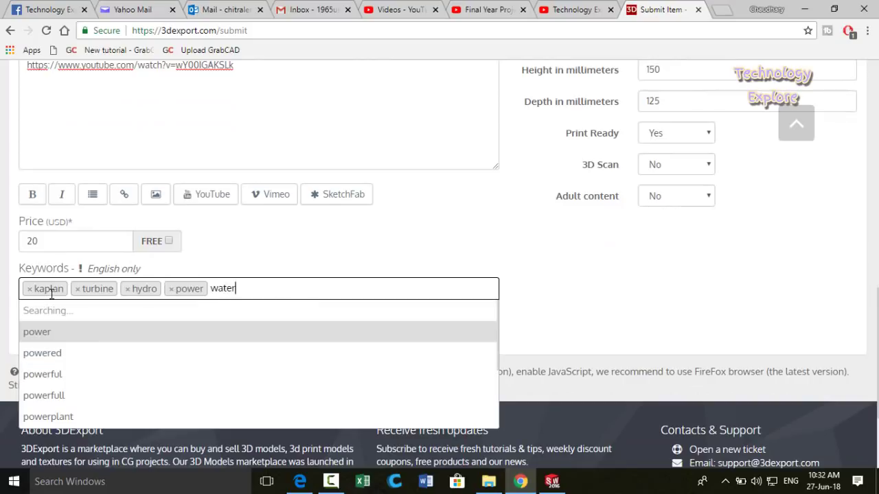
pyautogui.write('r')
pyautogui.press('Return')
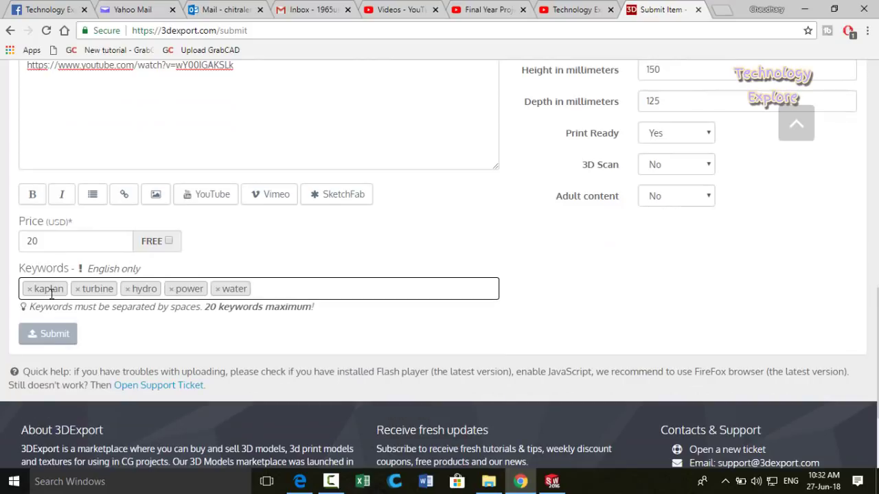
# Review the form and submit the Kaplan Turbine 3D Printed Model listing at $20.00.
pyautogui.scroll(10, 287, 384)
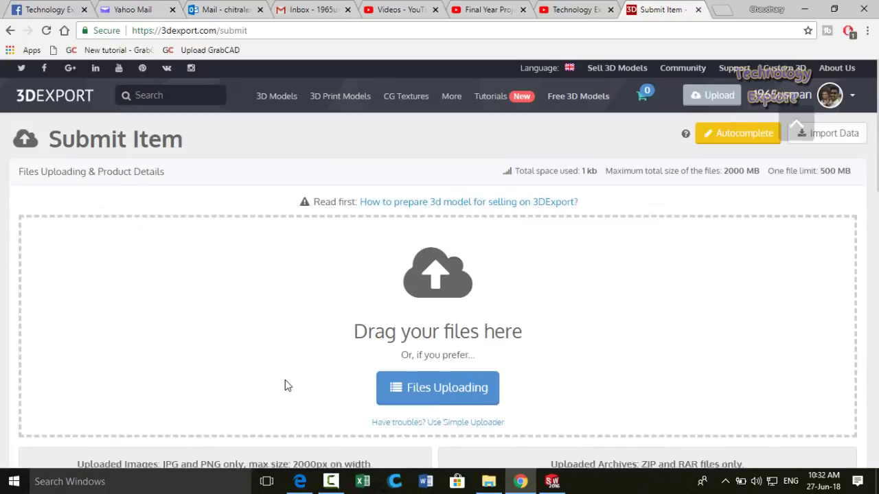
pyautogui.scroll(-5, 309, 347)
pyautogui.scroll(3, 343, 334)
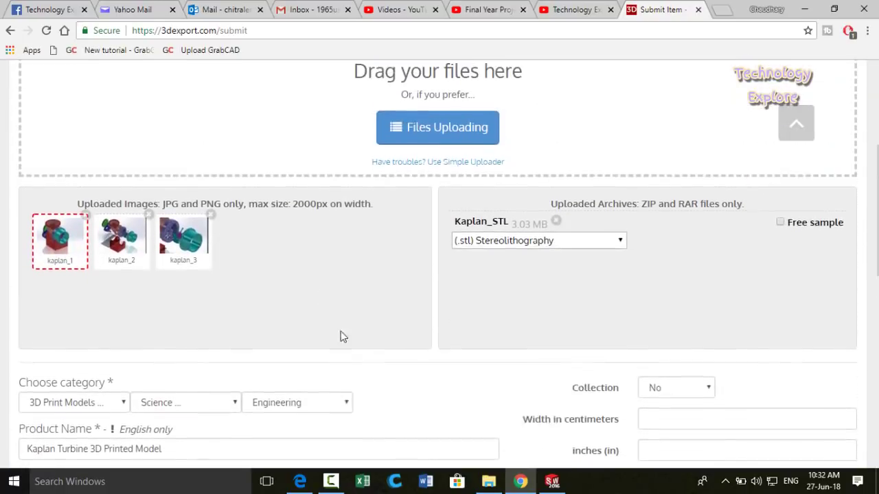
pyautogui.scroll(2, 320, 185)
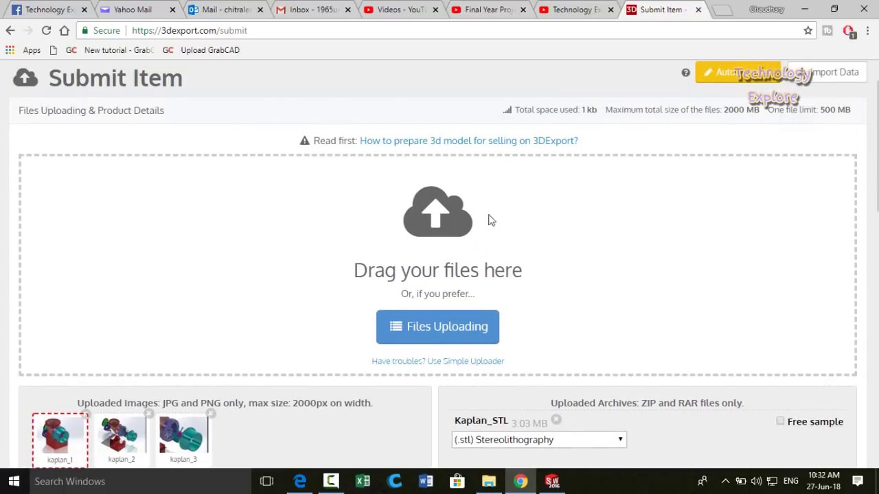
pyautogui.scroll(-4, 317, 211)
pyautogui.scroll(-6, 271, 205)
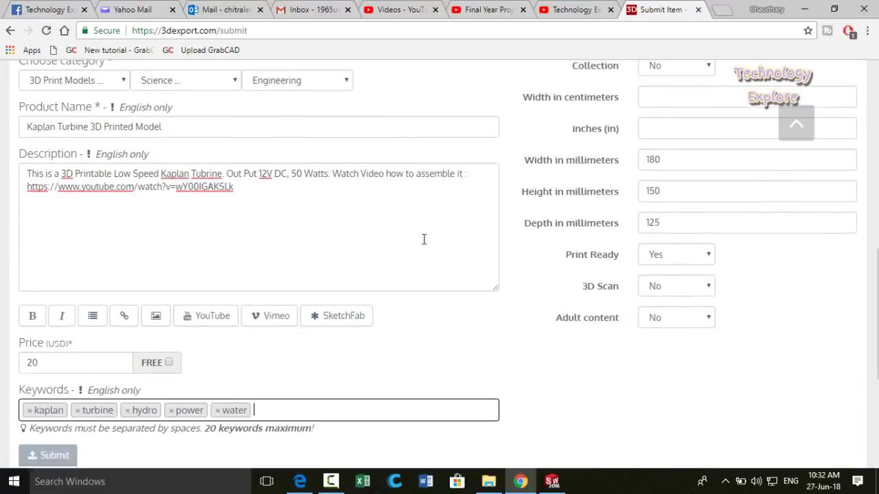
pyautogui.scroll(4, 373, 306)
pyautogui.scroll(-6, 373, 304)
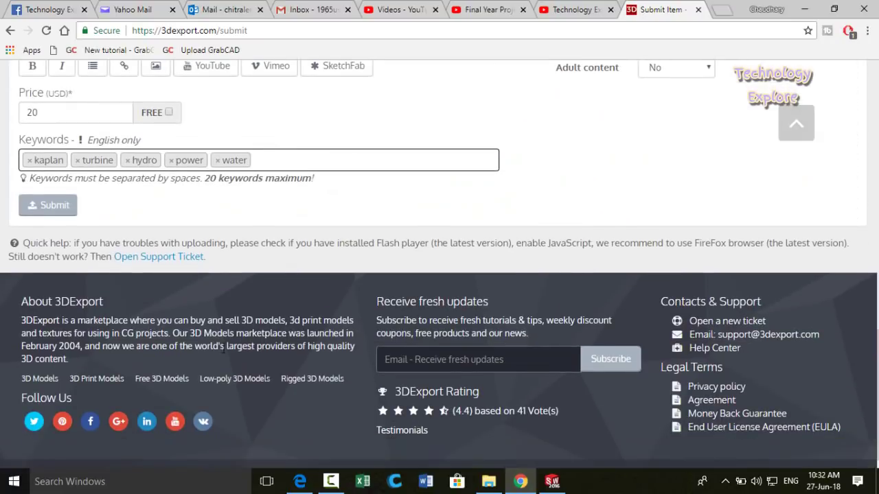
pyautogui.click(45, 206)
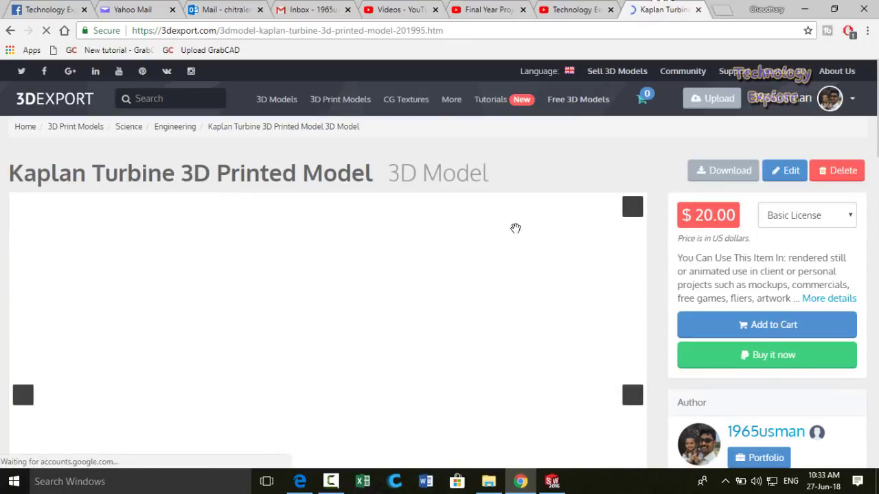
pyautogui.scroll(-3, 526, 167)
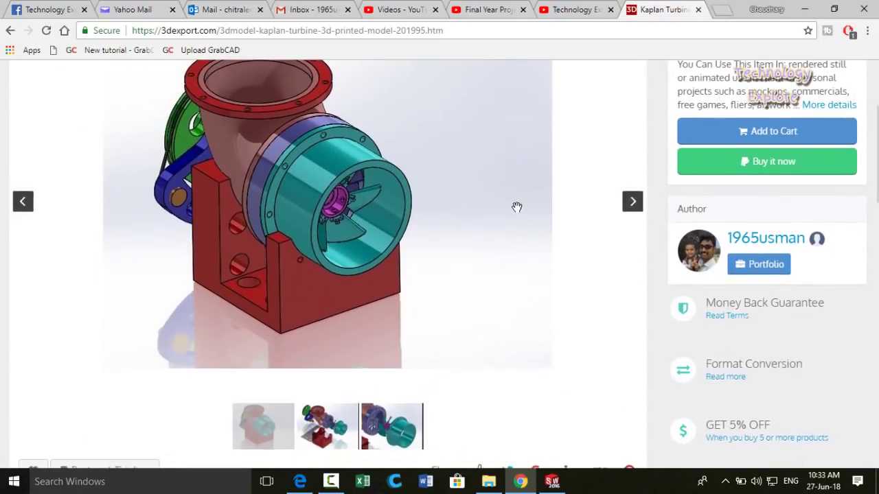
pyautogui.scroll(-4, 516, 207)
pyautogui.scroll(-5, 474, 232)
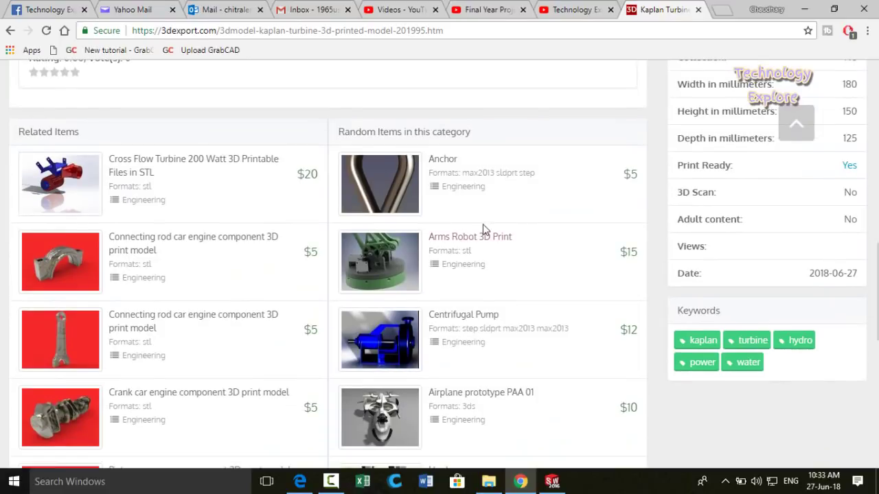
pyautogui.scroll(3, 487, 226)
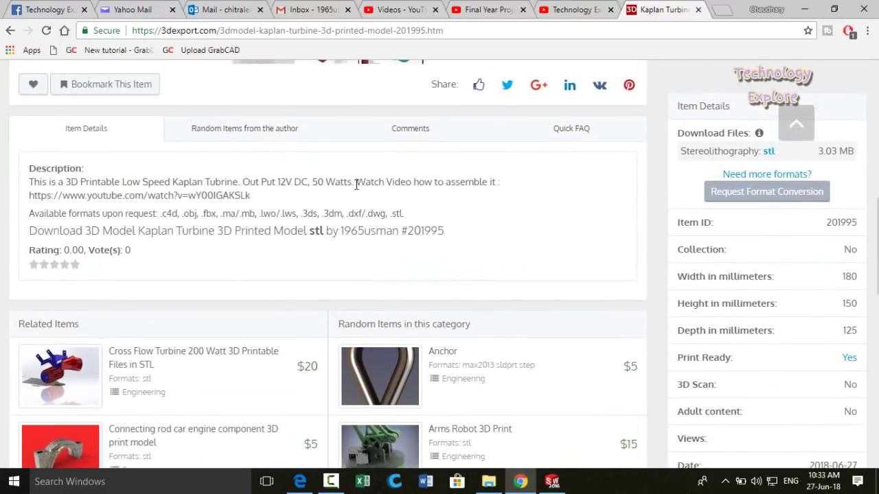
pyautogui.scroll(-4, 356, 184)
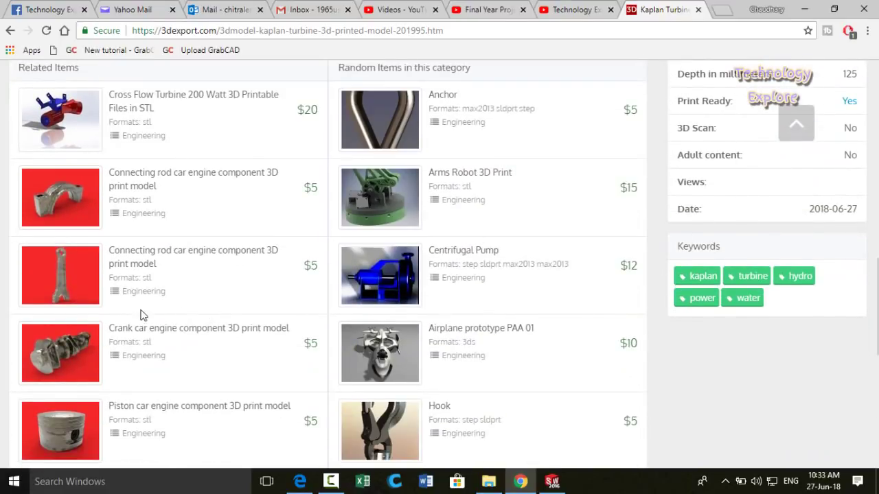
pyautogui.scroll(-3, 172, 318)
pyautogui.scroll(-5, 0, 376)
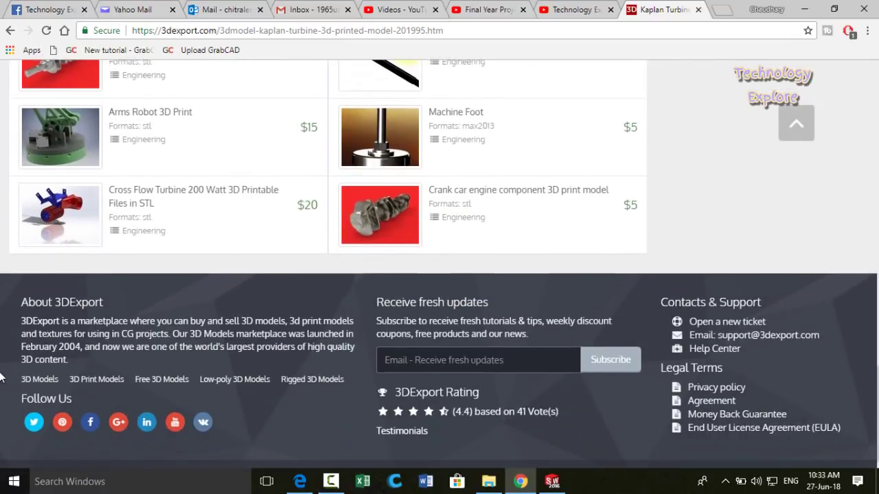
pyautogui.scroll(8, 2, 374)
pyautogui.moveTo(366, 284)
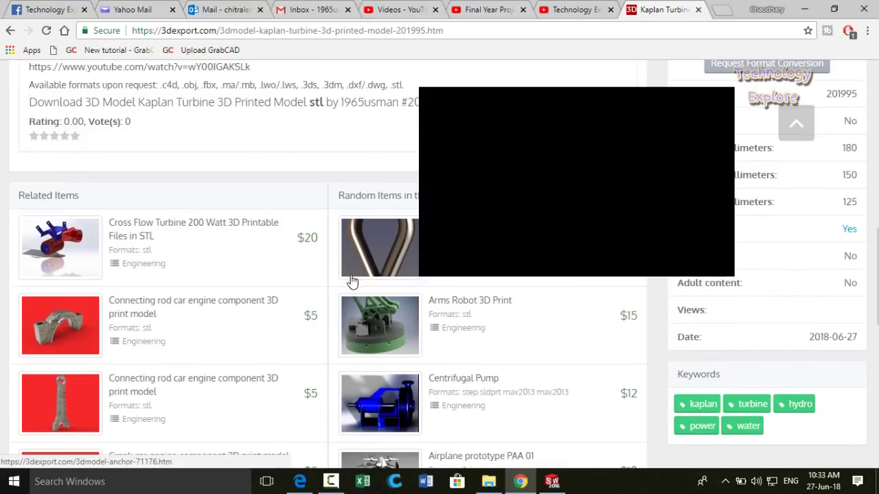
pyautogui.scroll(-6, 351, 285)
pyautogui.scroll(10, 706, 320)
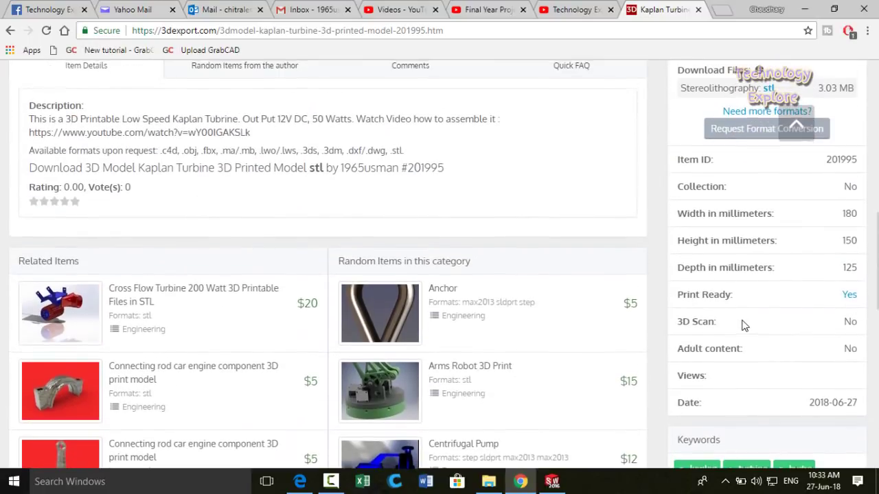
pyautogui.scroll(8, 744, 324)
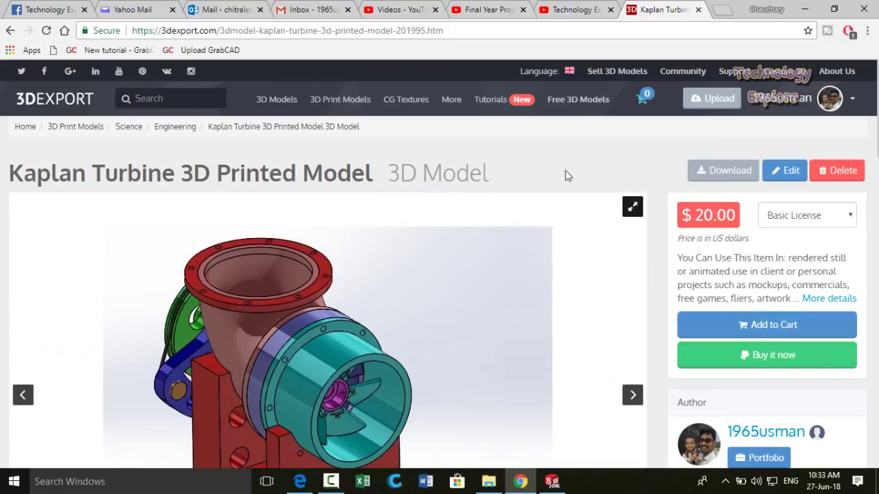
pyautogui.moveTo(352, 105)
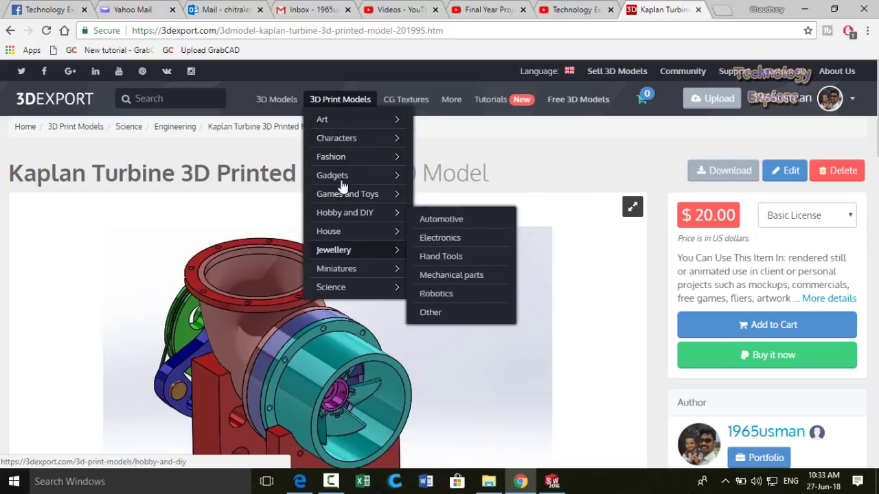
pyautogui.moveTo(336, 121)
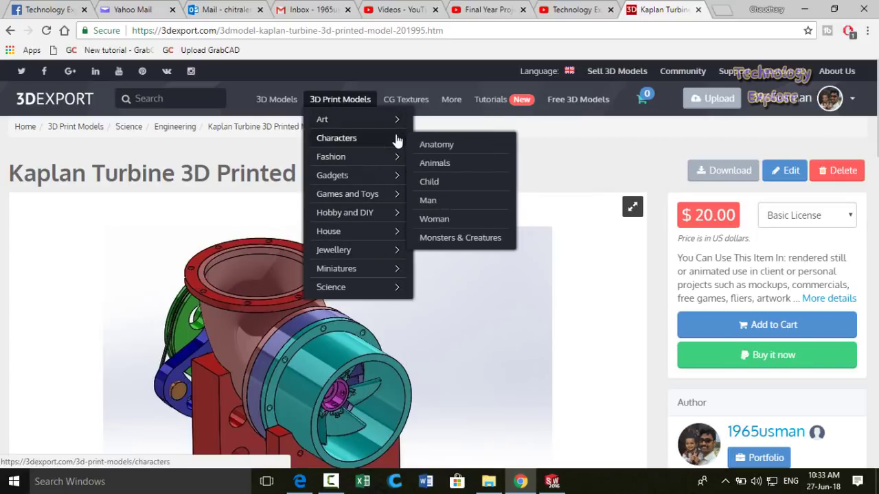
pyautogui.moveTo(378, 167)
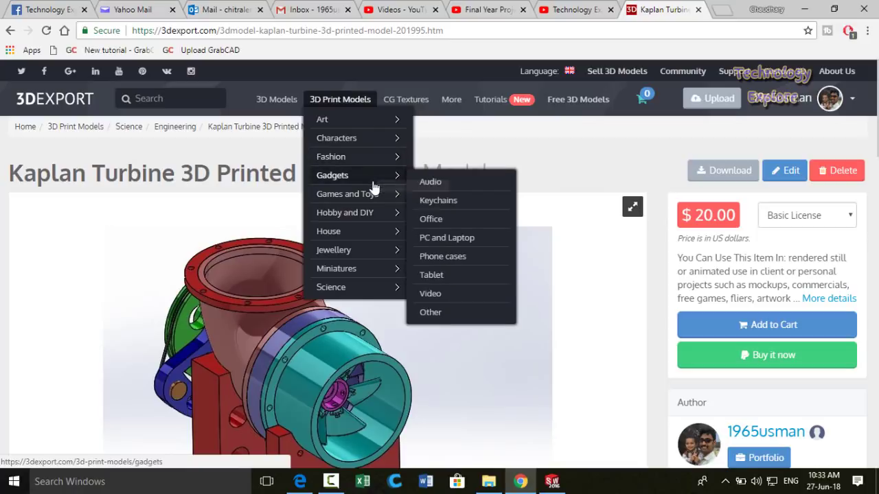
pyautogui.moveTo(376, 221)
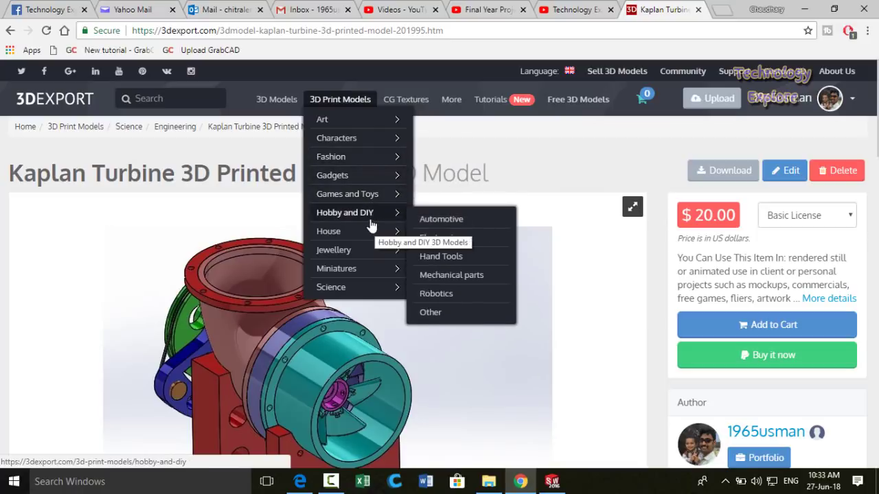
pyautogui.moveTo(377, 257)
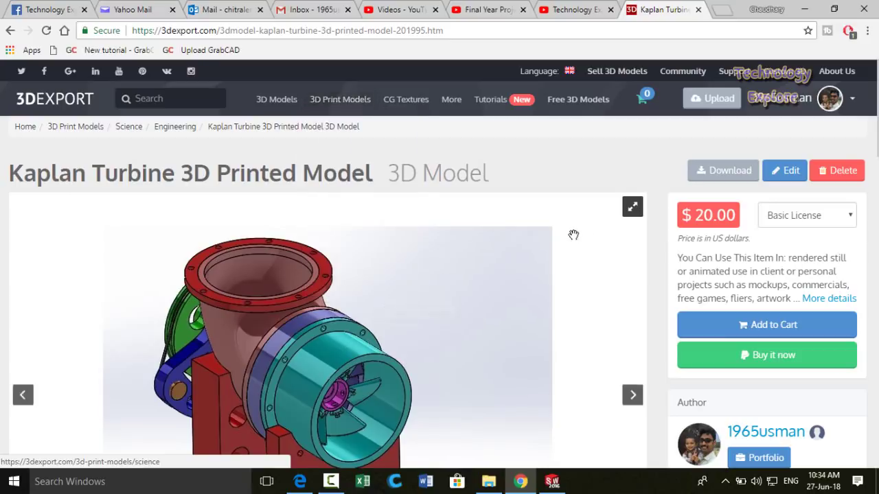
# Open the related Cross Flow Turbine 200 Watt 3D Printable Files in STL listing.
pyautogui.scroll(-3, 590, 248)
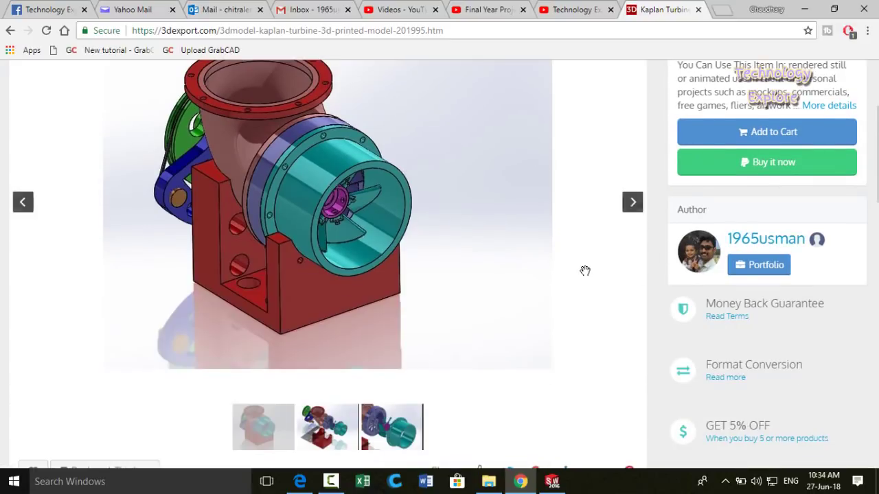
pyautogui.scroll(2, 584, 270)
pyautogui.scroll(-6, 193, 249)
pyautogui.scroll(-4, 175, 236)
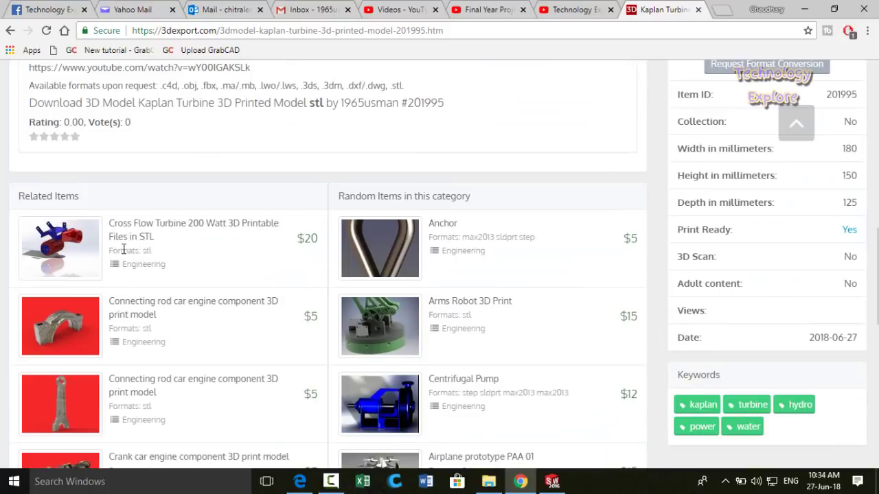
pyautogui.moveTo(61, 255)
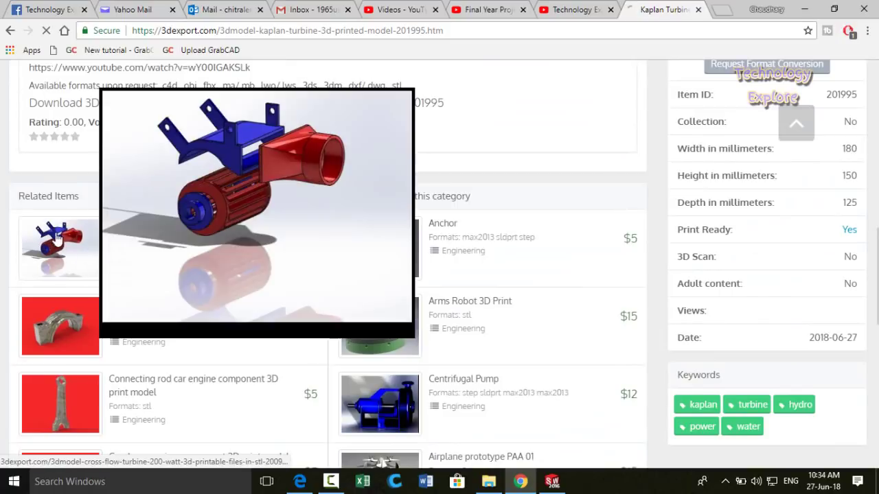
pyautogui.click(201, 228)
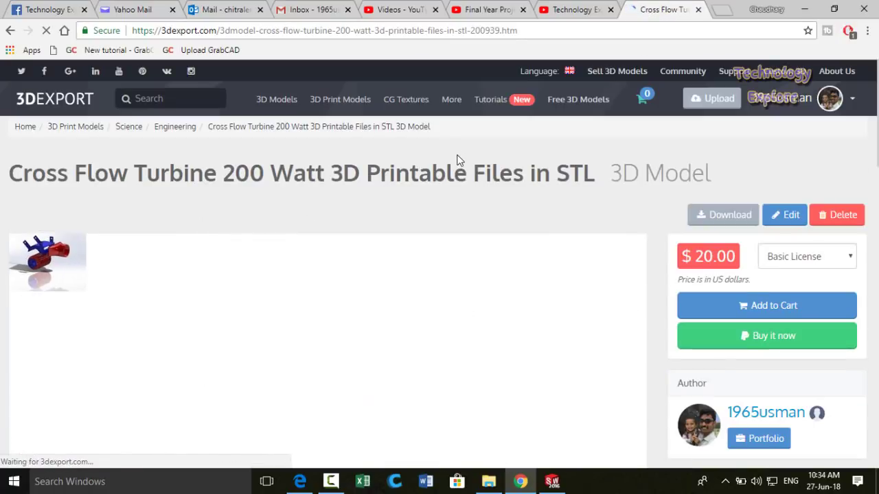
# Check that listing's posting date, then scroll back to the top.
pyautogui.scroll(-3, 369, 198)
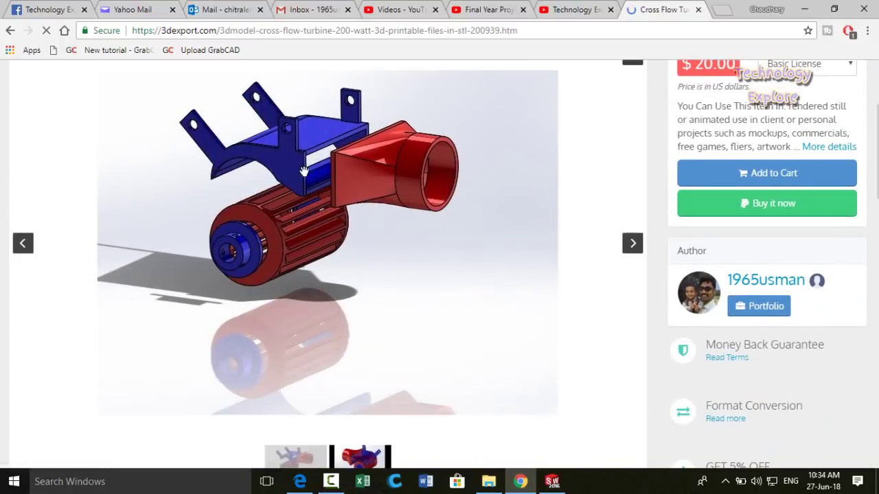
pyautogui.scroll(-9, 477, 219)
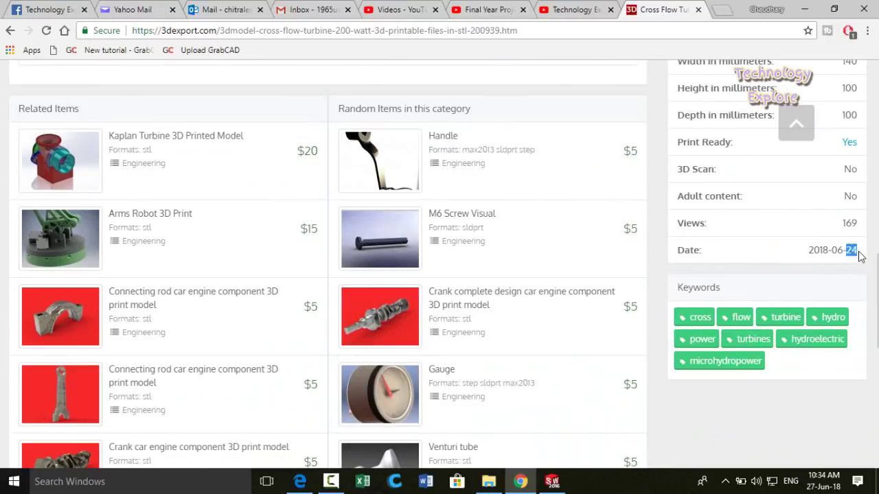
pyautogui.doubleClick(847, 249)
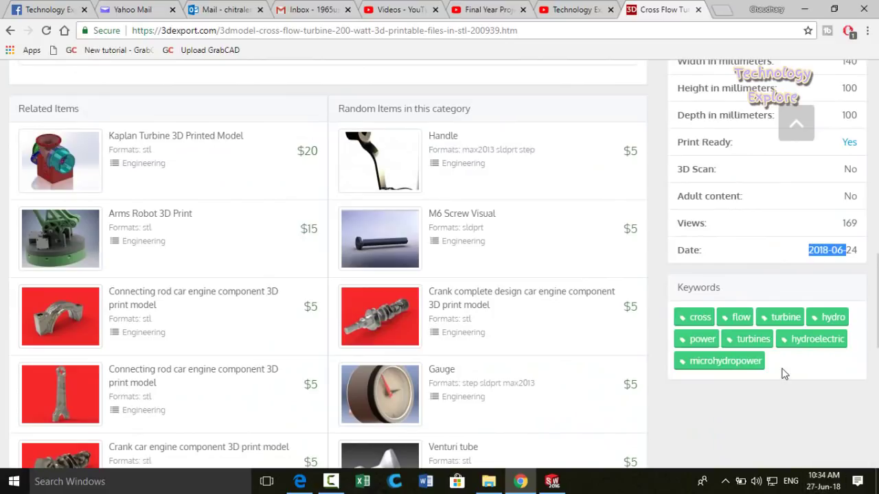
pyautogui.click(782, 248)
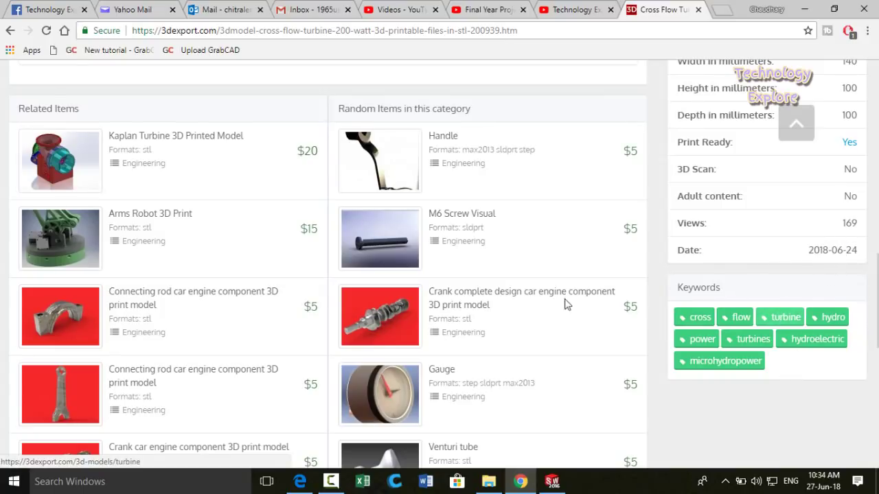
pyautogui.scroll(10, 617, 288)
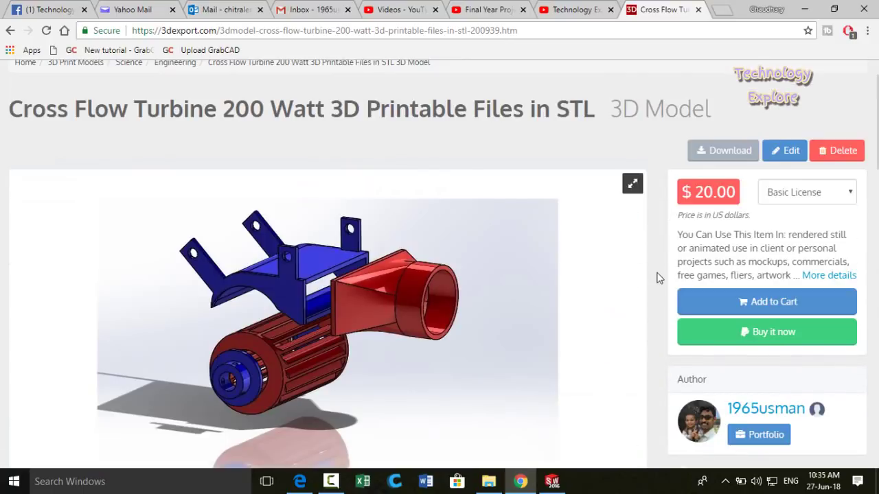